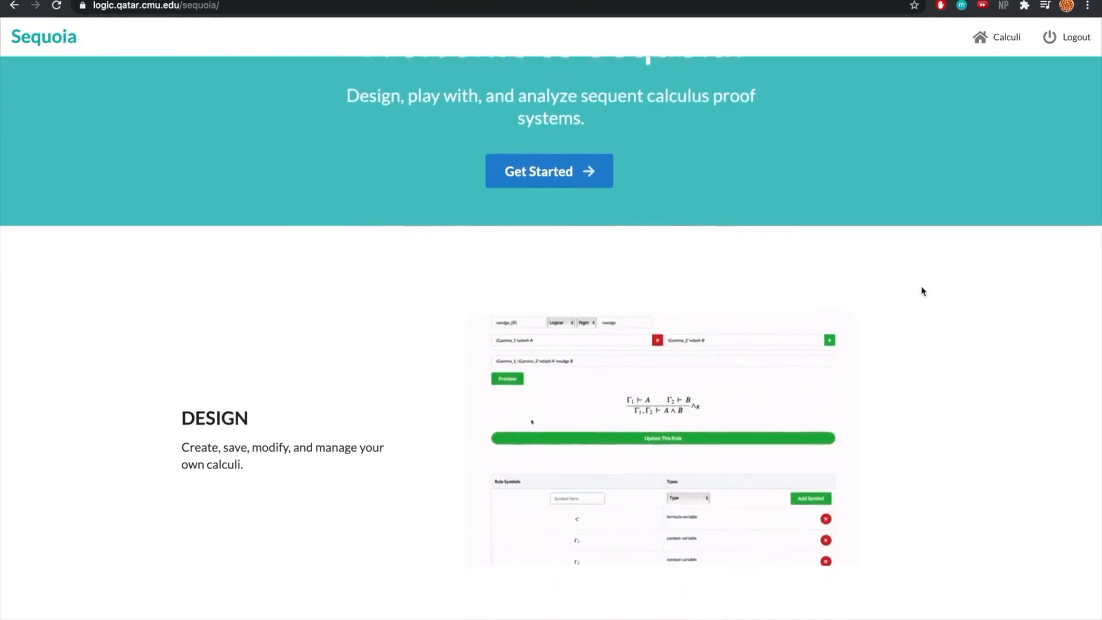
# Look through the Design, Play and Analyze sections of the welcome page
pyautogui.scroll(-3, 922, 291)
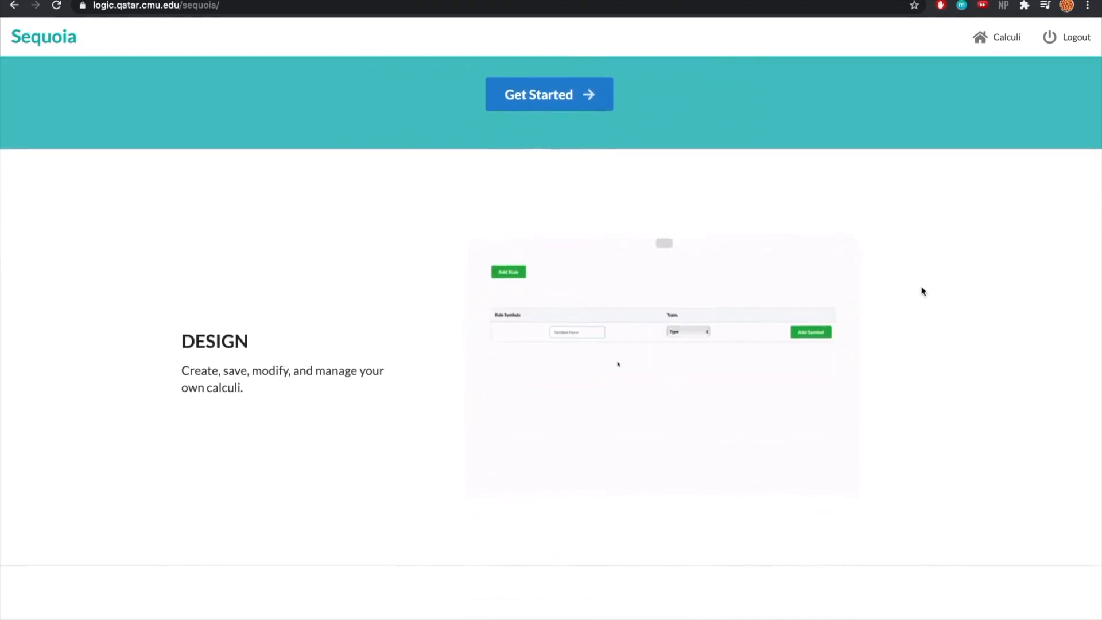
pyautogui.scroll(-3, 922, 291)
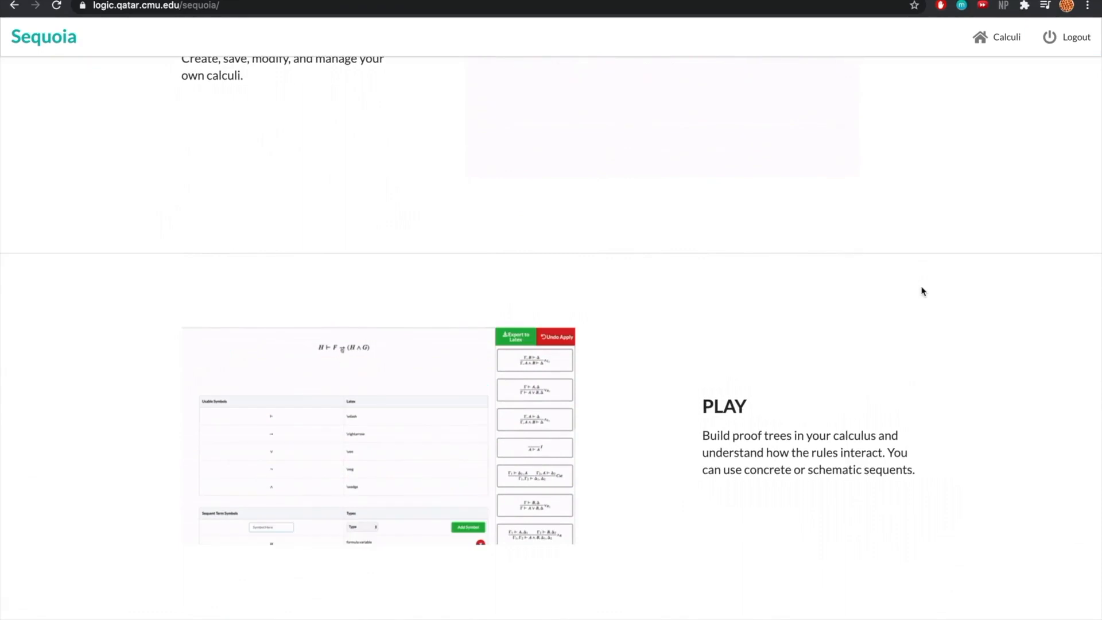
pyautogui.scroll(-5, 922, 291)
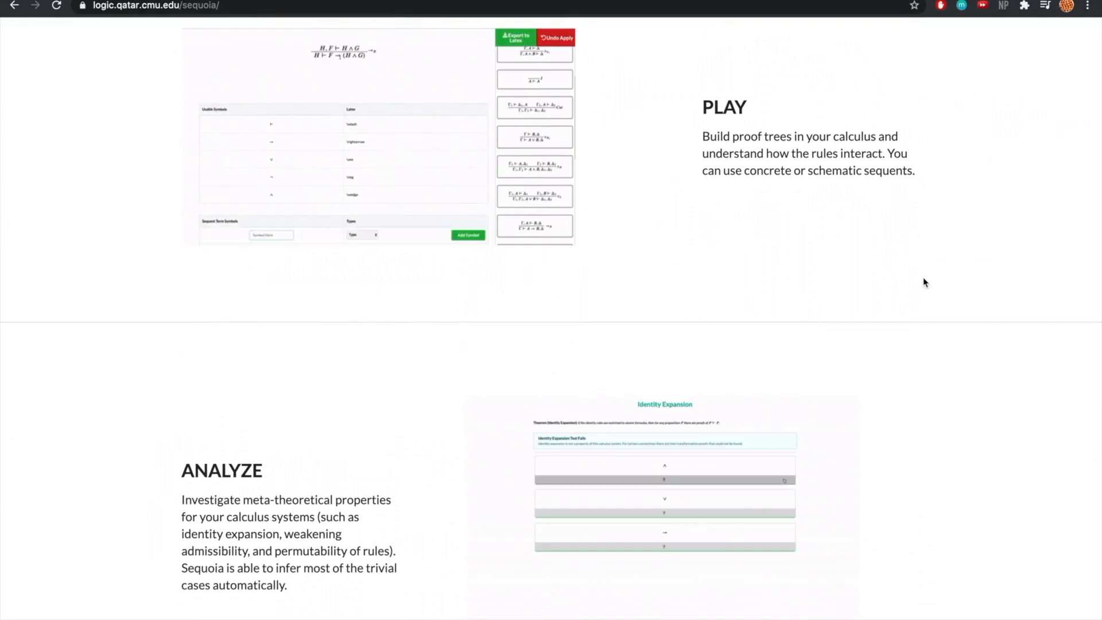
pyautogui.scroll(6, 923, 281)
pyautogui.scroll(7, 923, 281)
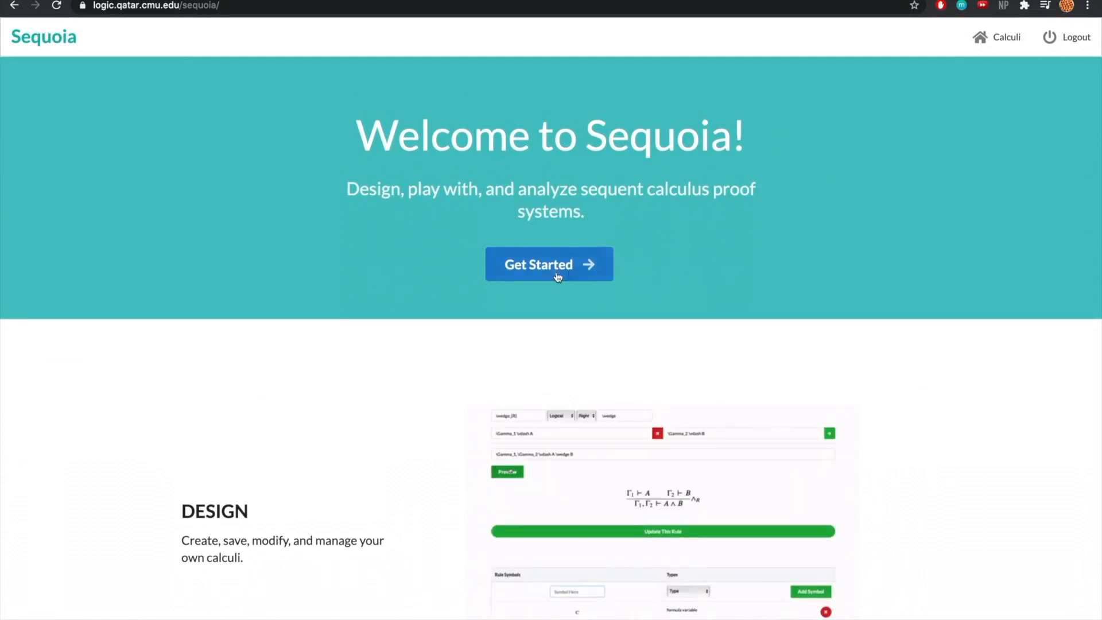
# Open the calculi collection and add the built-in LJ, LK and S4 systems to it
pyautogui.click(529, 272)
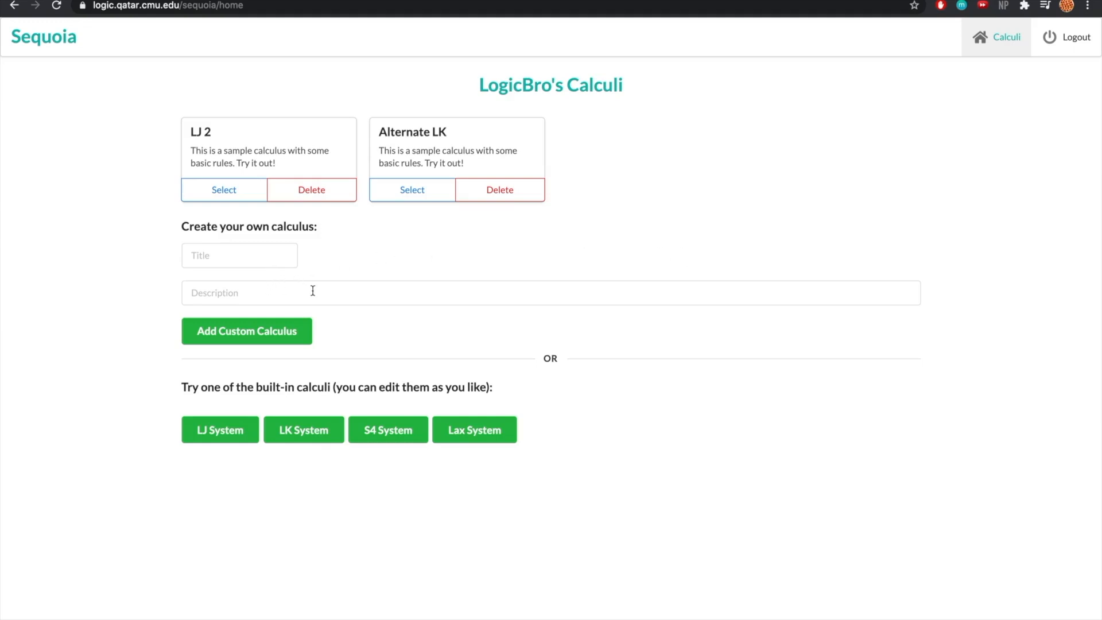
pyautogui.click(207, 427)
pyautogui.click(313, 430)
pyautogui.click(386, 428)
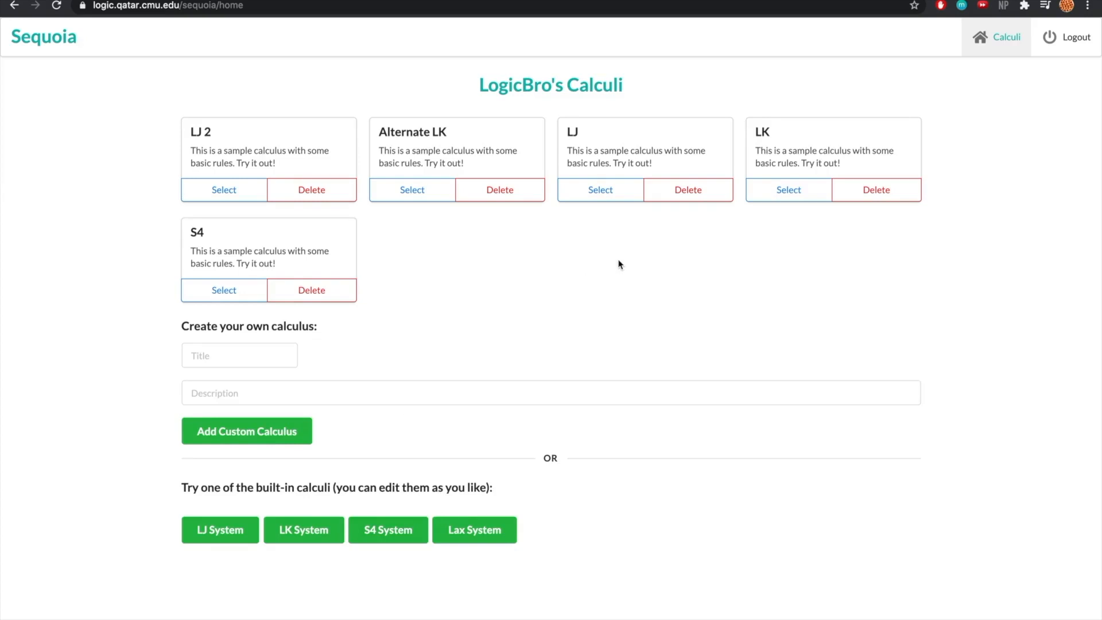
# Open the LJ calculus and rename it LJ'
pyautogui.click(595, 197)
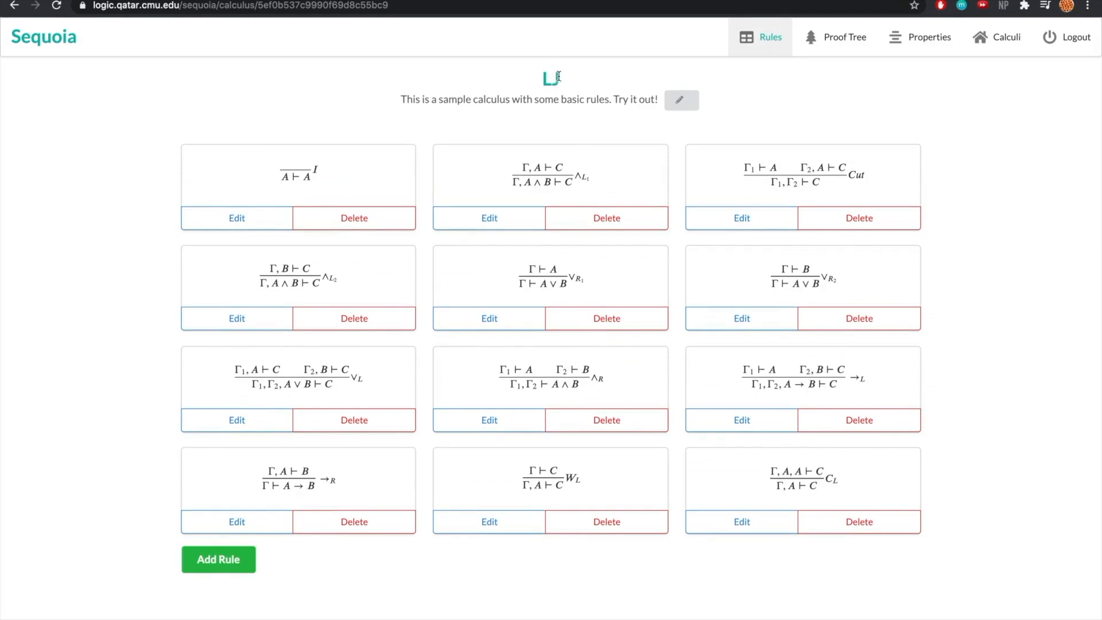
pyautogui.click(679, 101)
pyautogui.click(581, 88)
pyautogui.write("'")
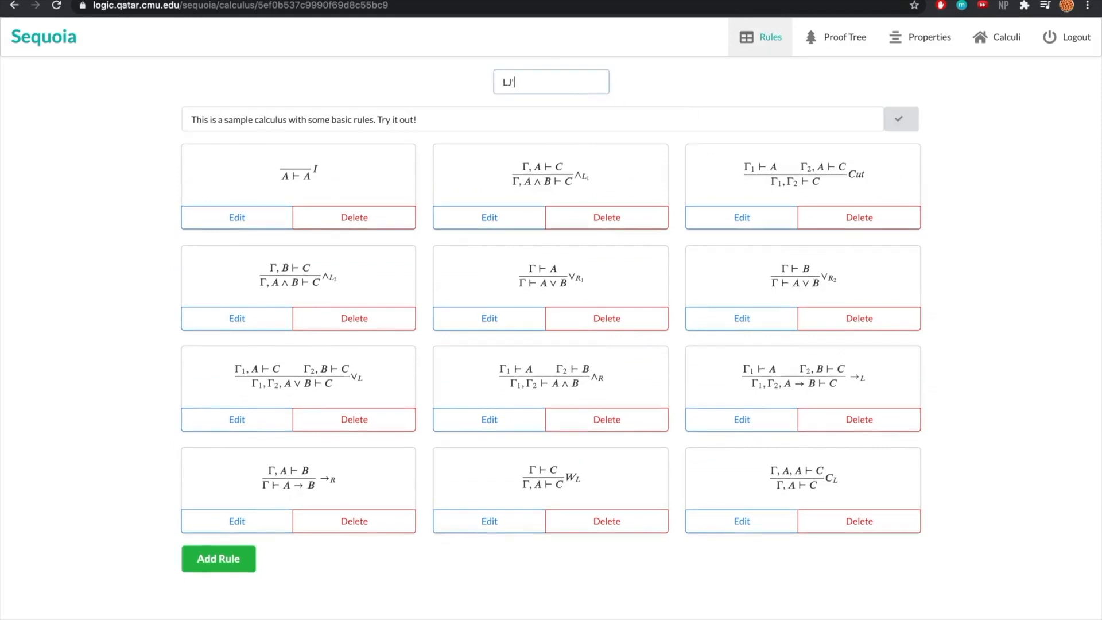
pyautogui.click(899, 118)
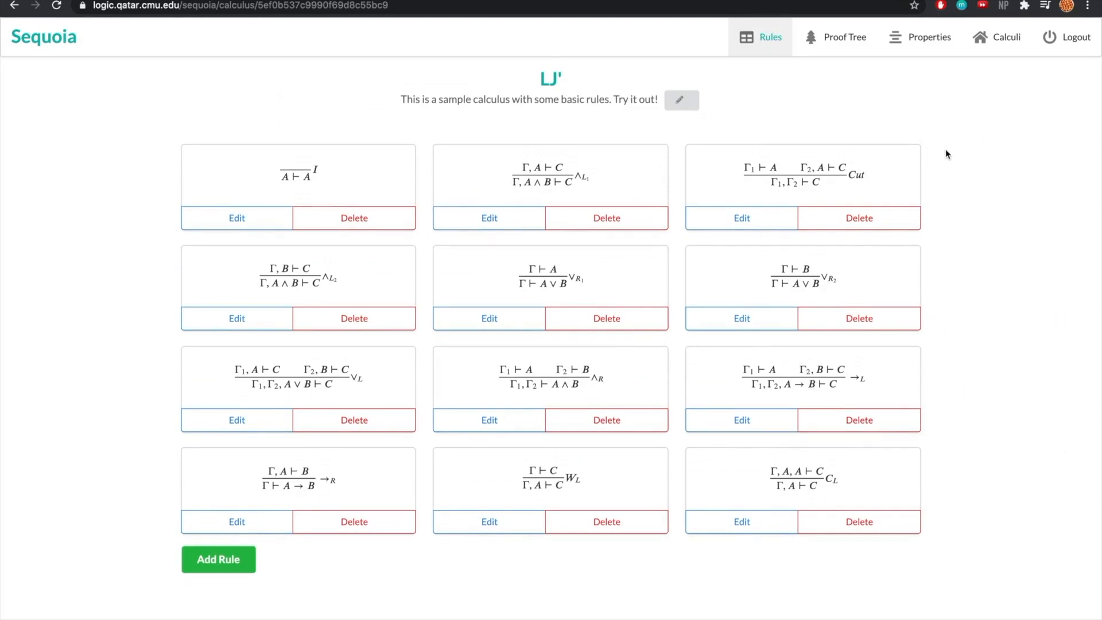
# Examine the calculus's rule symbols table and the symbol types available for new symbols
pyautogui.scroll(-7, 948, 165)
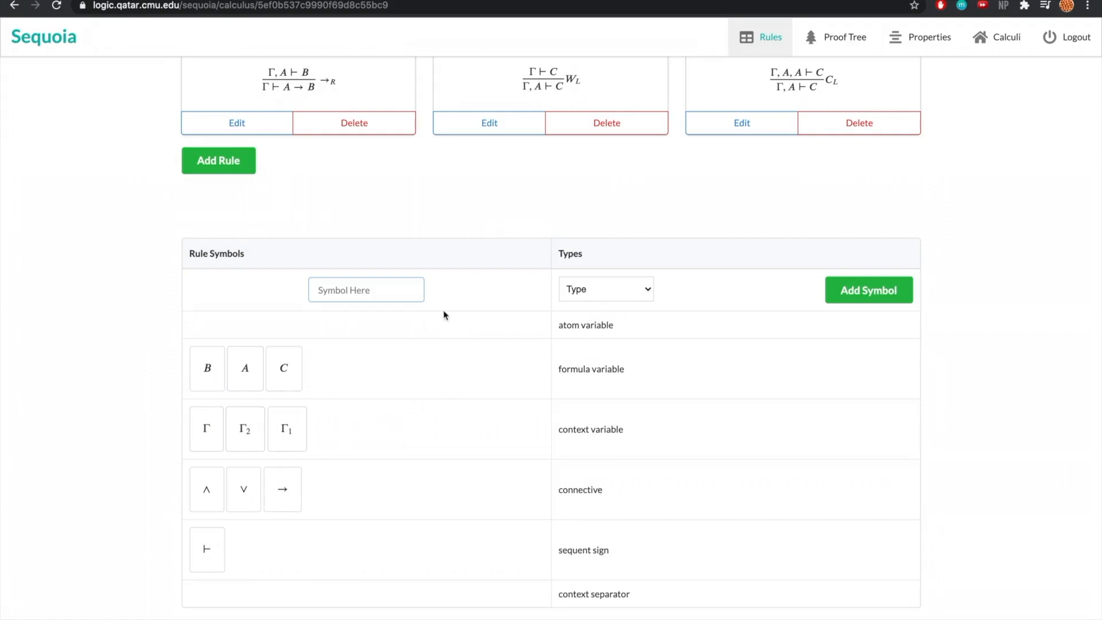
pyautogui.click(406, 293)
pyautogui.click(652, 289)
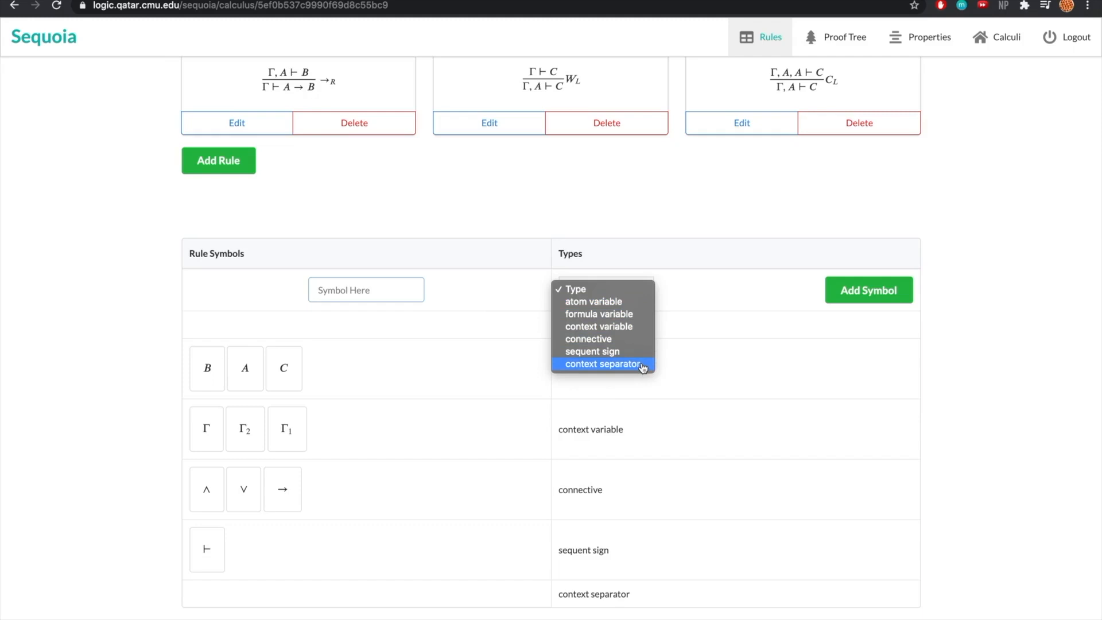
pyautogui.click(608, 217)
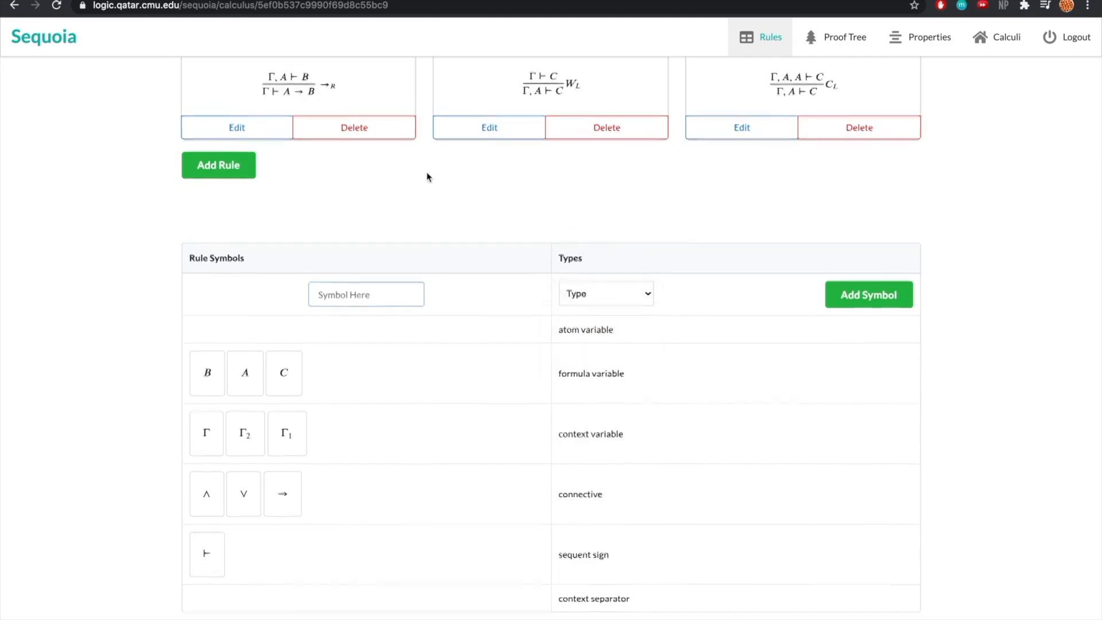
pyautogui.scroll(1, 428, 178)
pyautogui.scroll(7, 426, 177)
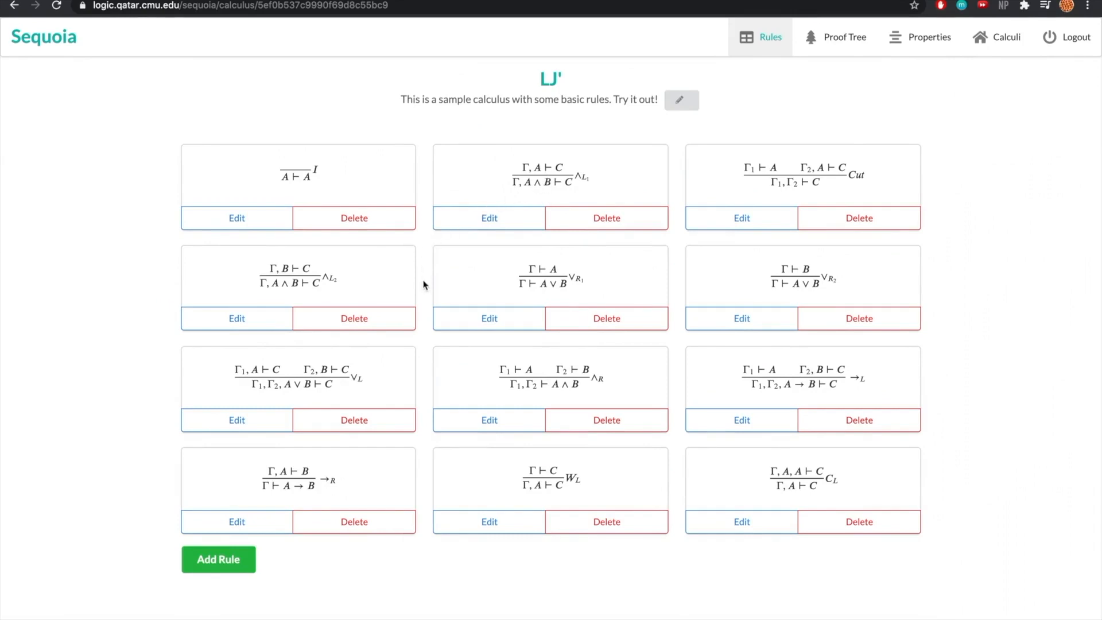
# Start a new rule named \wedge_L with type Logical, side Left and main connective \wedge
pyautogui.scroll(-2, 424, 285)
pyautogui.click(214, 485)
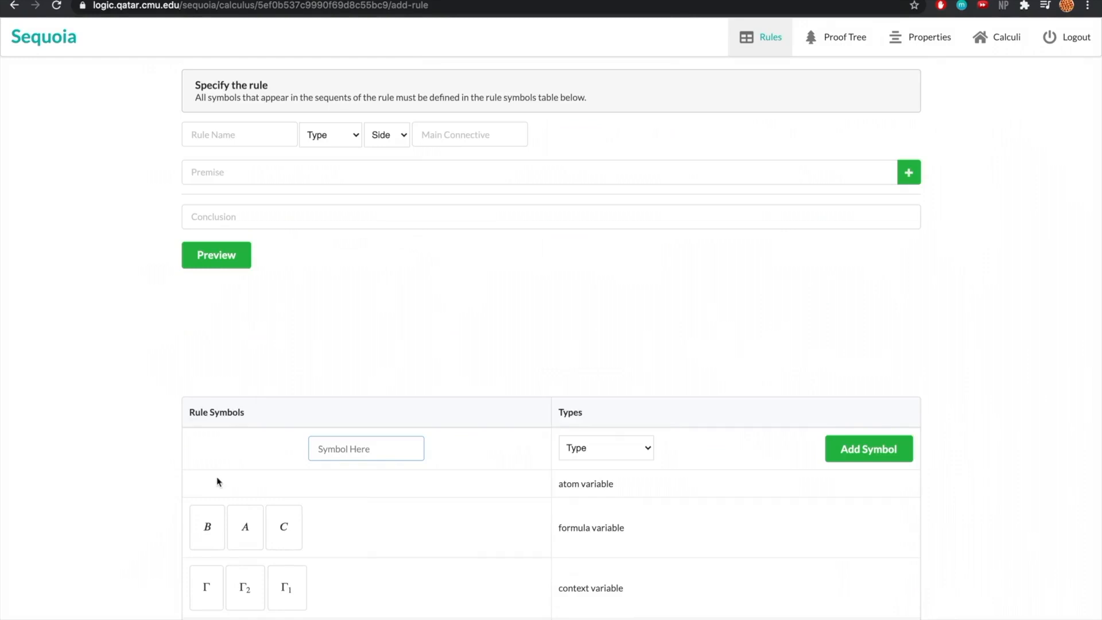
pyautogui.click(246, 141)
pyautogui.write('\\wedge_L')
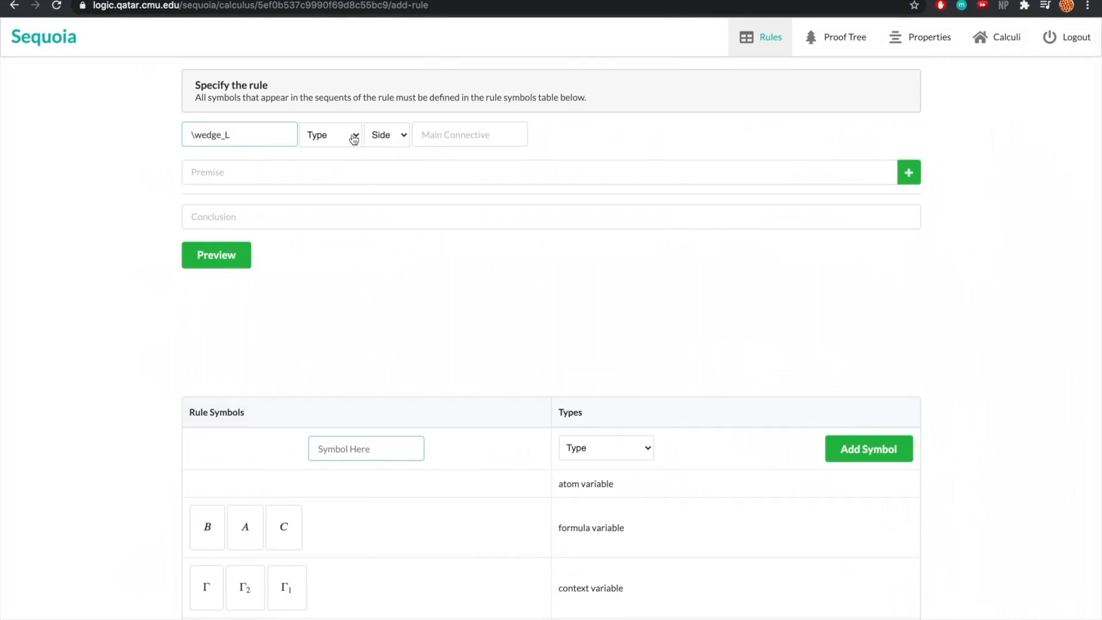
pyautogui.click(355, 136)
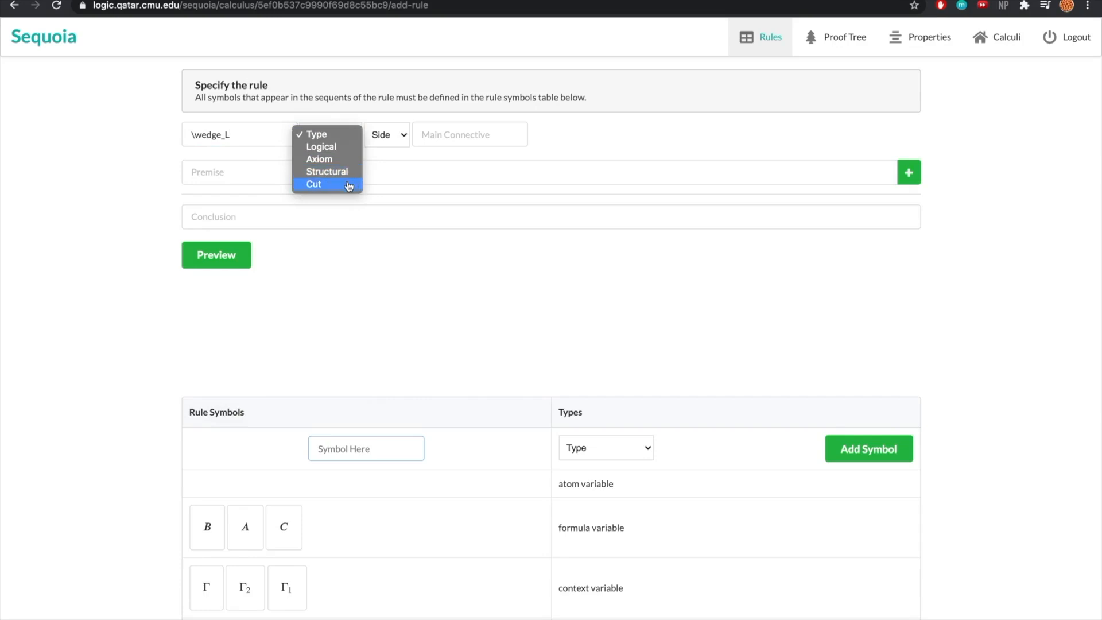
pyautogui.click(351, 154)
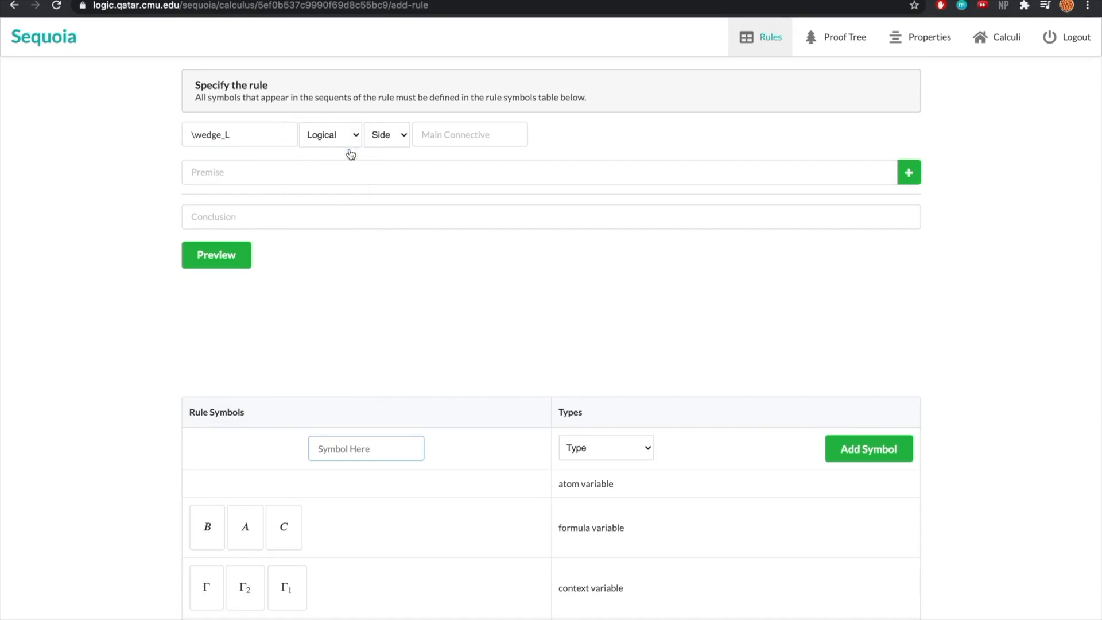
pyautogui.click(406, 140)
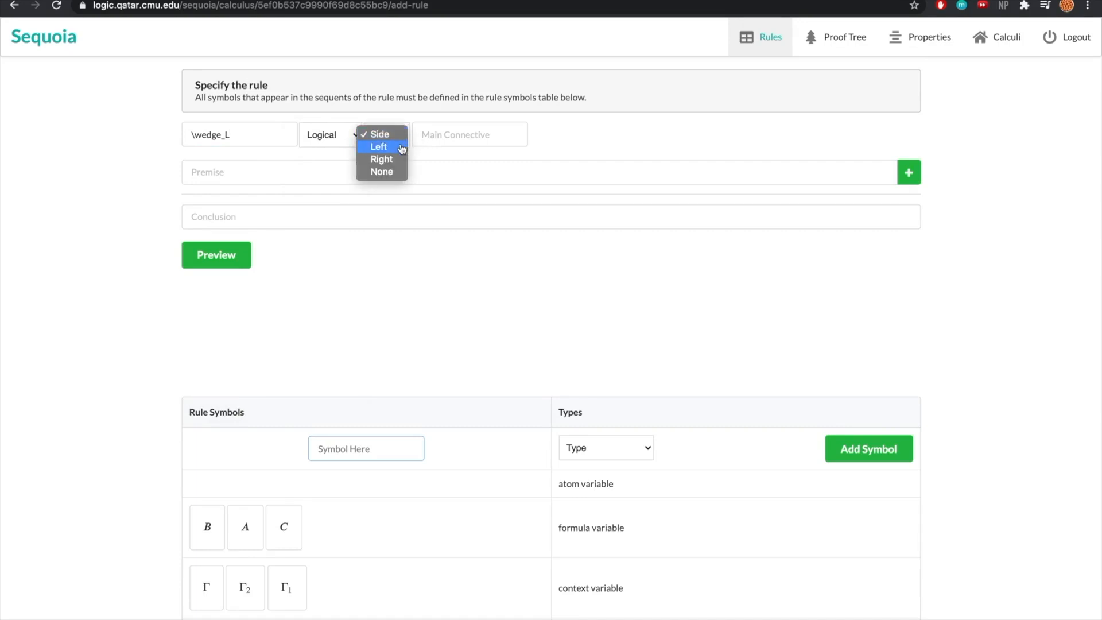
pyautogui.click(401, 147)
pyautogui.click(439, 135)
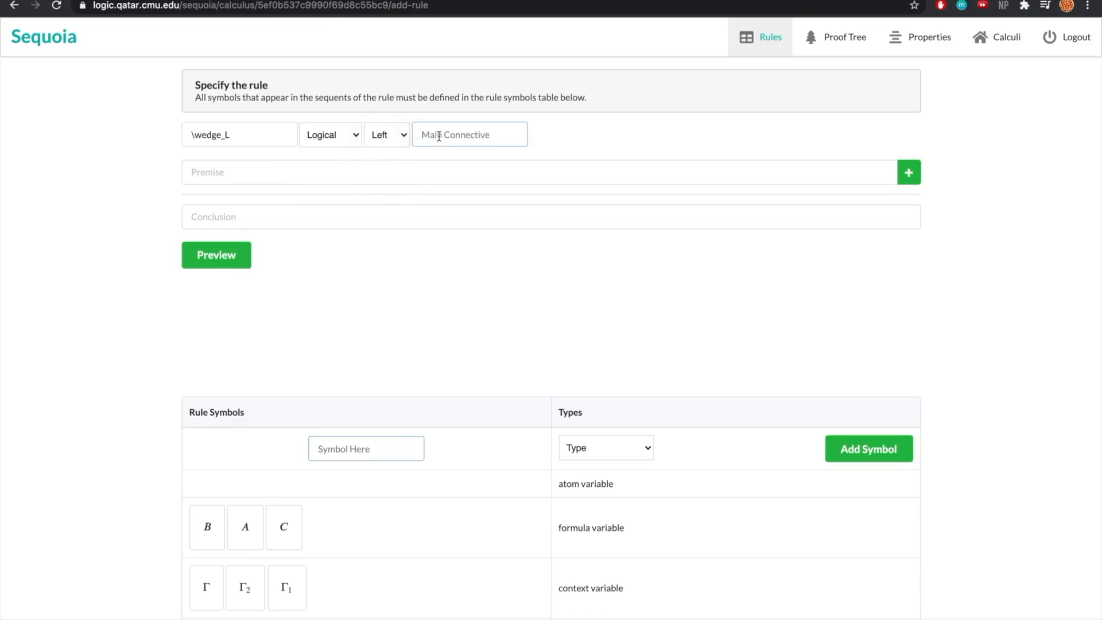
pyautogui.write('\\wedge')
# Enter \Gamma, A, B \vdash C as the new rule's premise
pyautogui.click(210, 166)
pyautogui.write('\\Gamma')
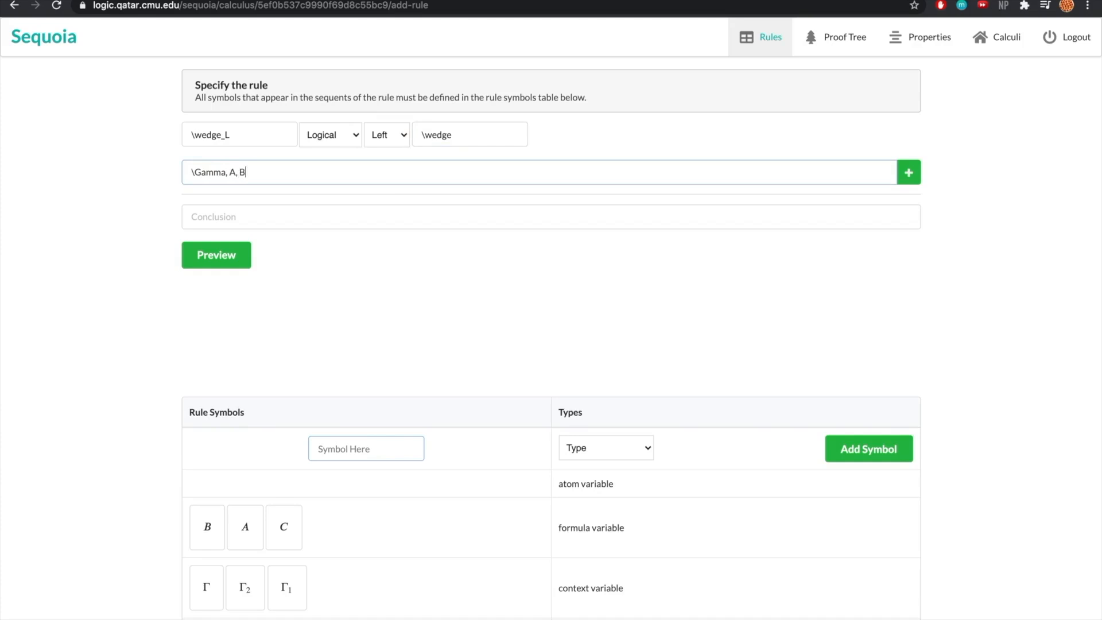
pyautogui.write(', A, B \\vdash C')
# Set the new rule's conclusion to \Gamma, A \wedge B \vdash C, and preview and add the rule
pyautogui.moveTo(288, 179); pyautogui.dragTo(172, 176)
pyautogui.hotkey('ctrl', 'c')
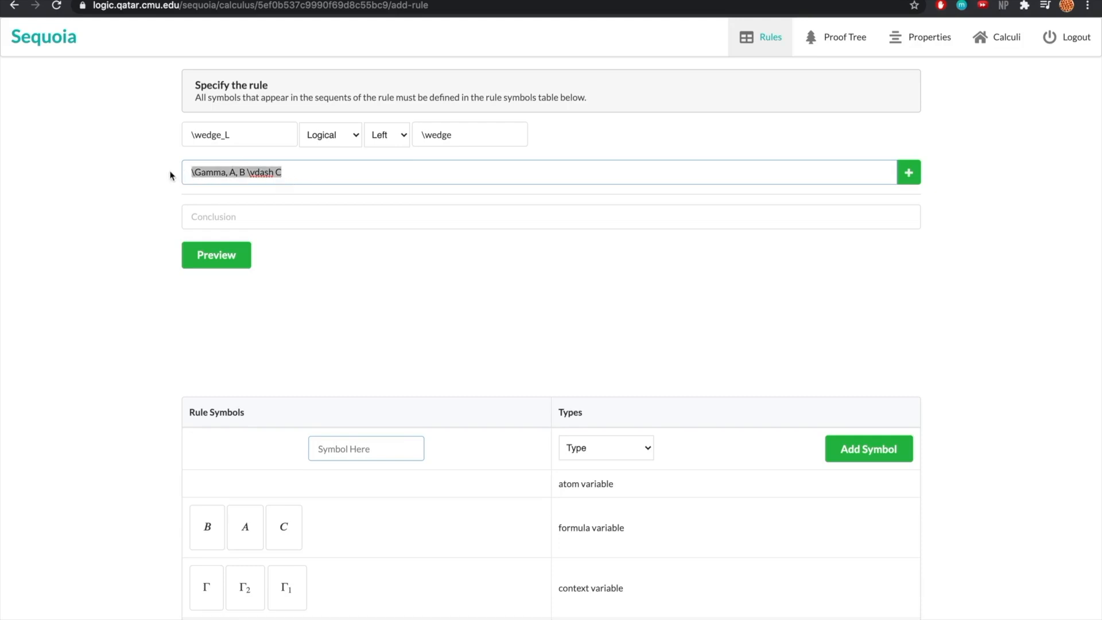
pyautogui.click(268, 221)
pyautogui.hotkey('ctrl', 'v')
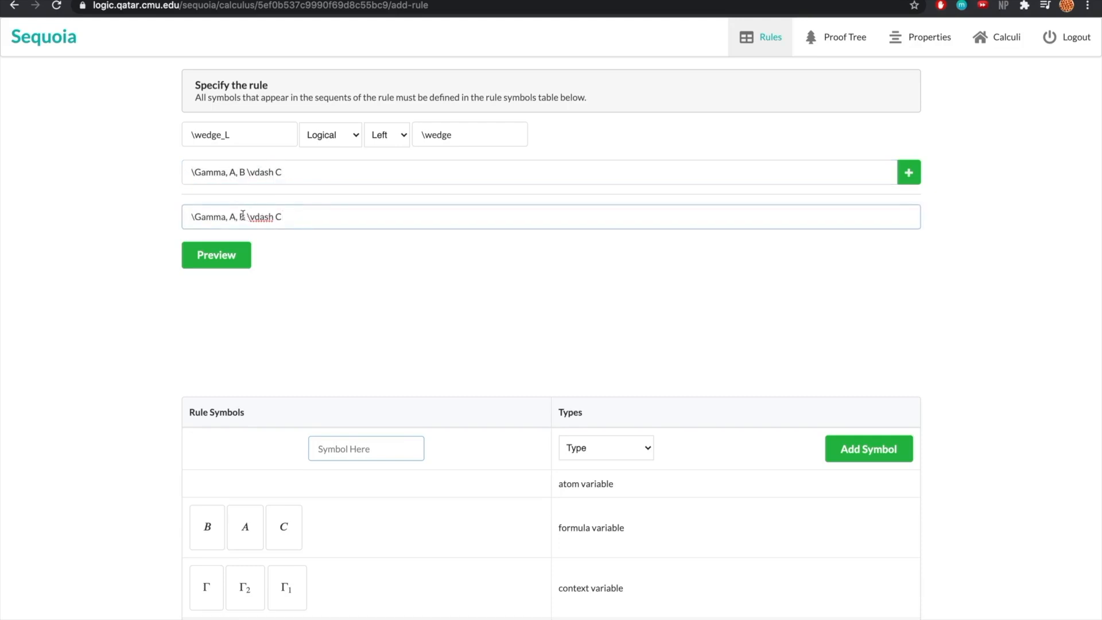
pyautogui.press('BackSpace')
pyautogui.write('\\wedge')
pyautogui.click(218, 261)
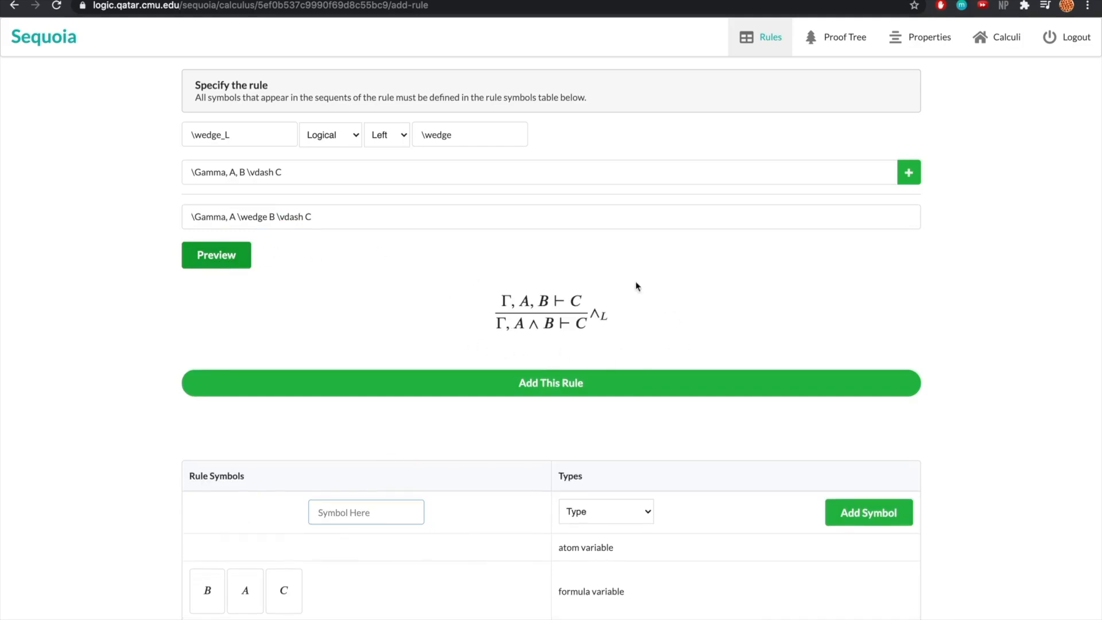
pyautogui.click(549, 379)
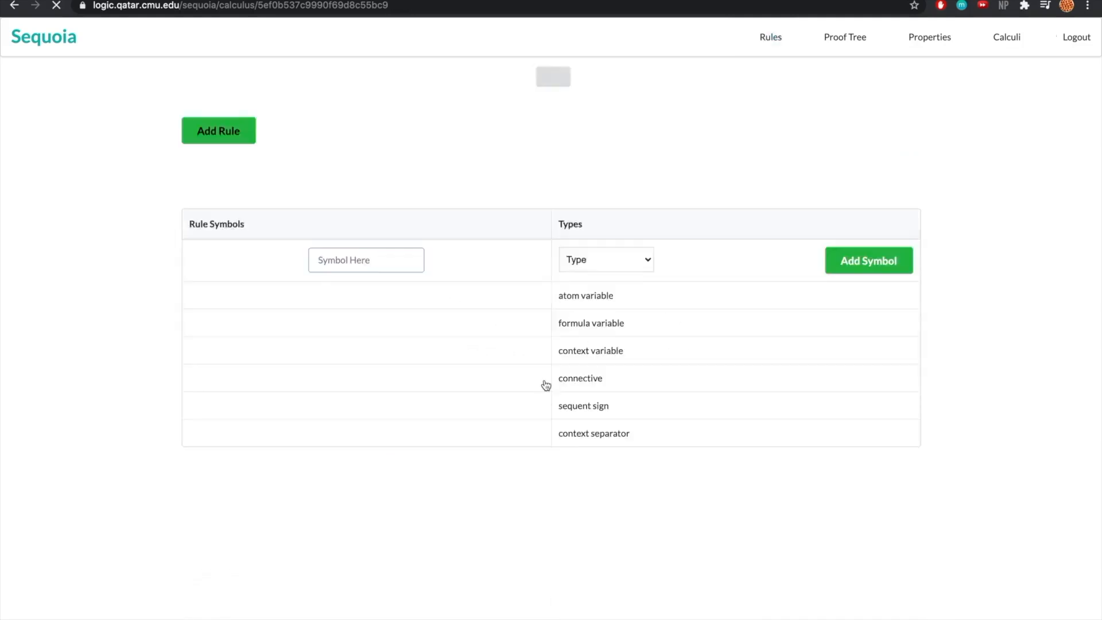
# Open the \vee_{L} rule for editing and change its conclusion to \Gamma, A \vee B \vdash C
pyautogui.scroll(-4, 349, 381)
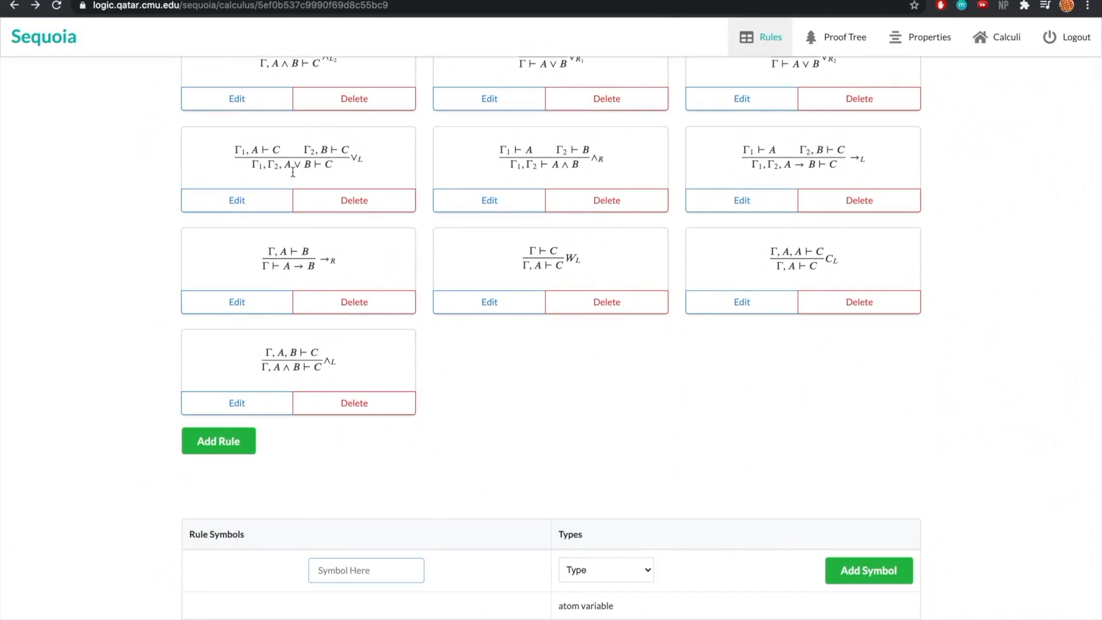
pyautogui.click(260, 201)
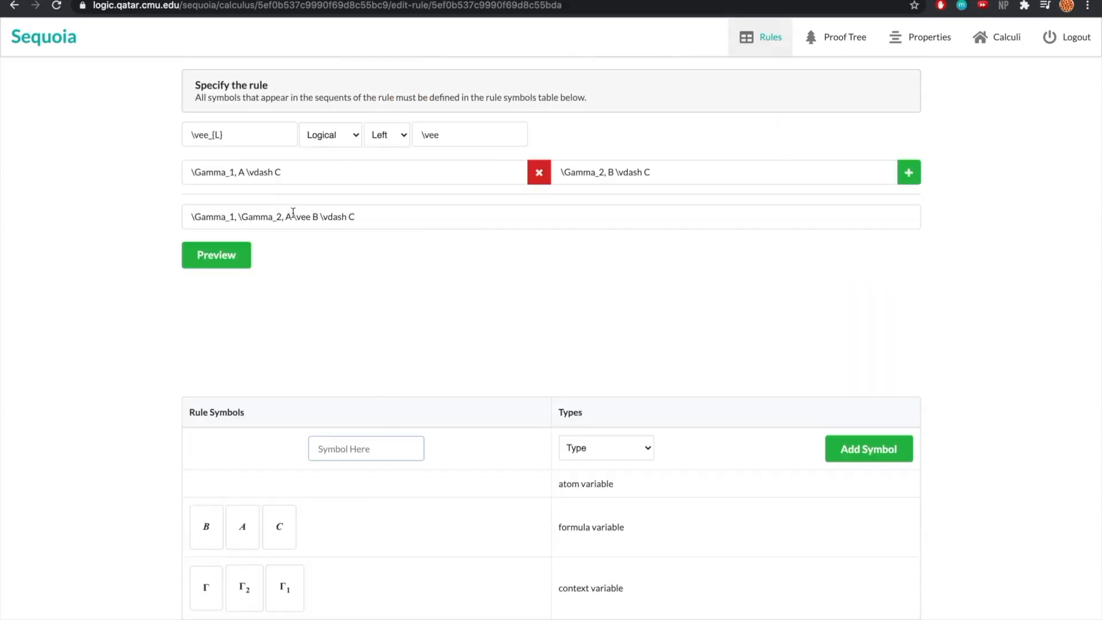
pyautogui.moveTo(285, 218); pyautogui.dragTo(232, 218)
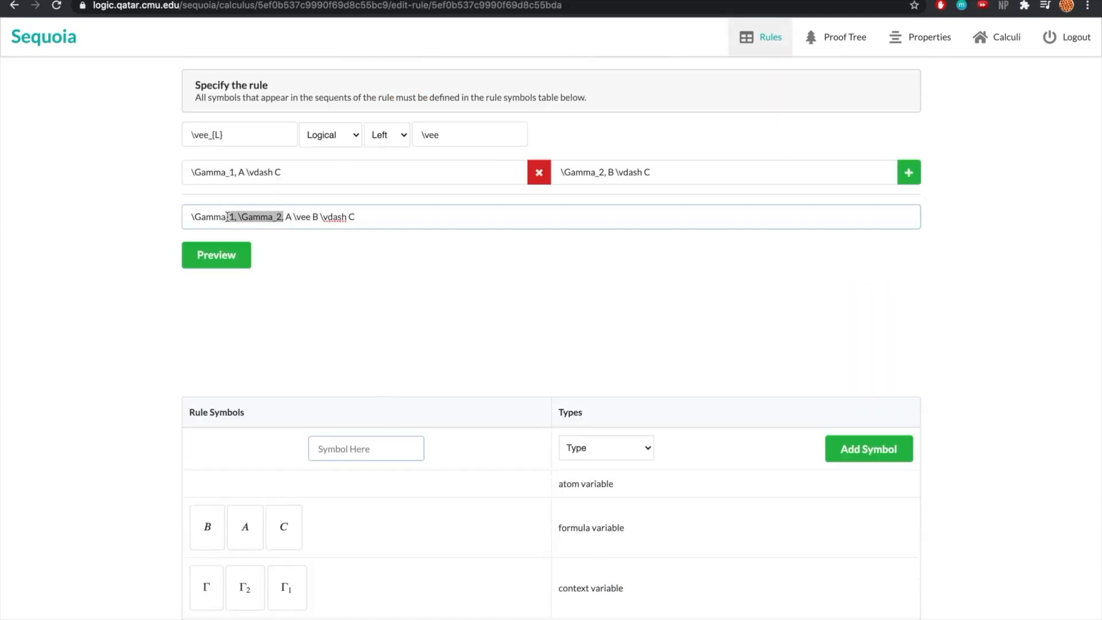
pyautogui.press('BackSpace')
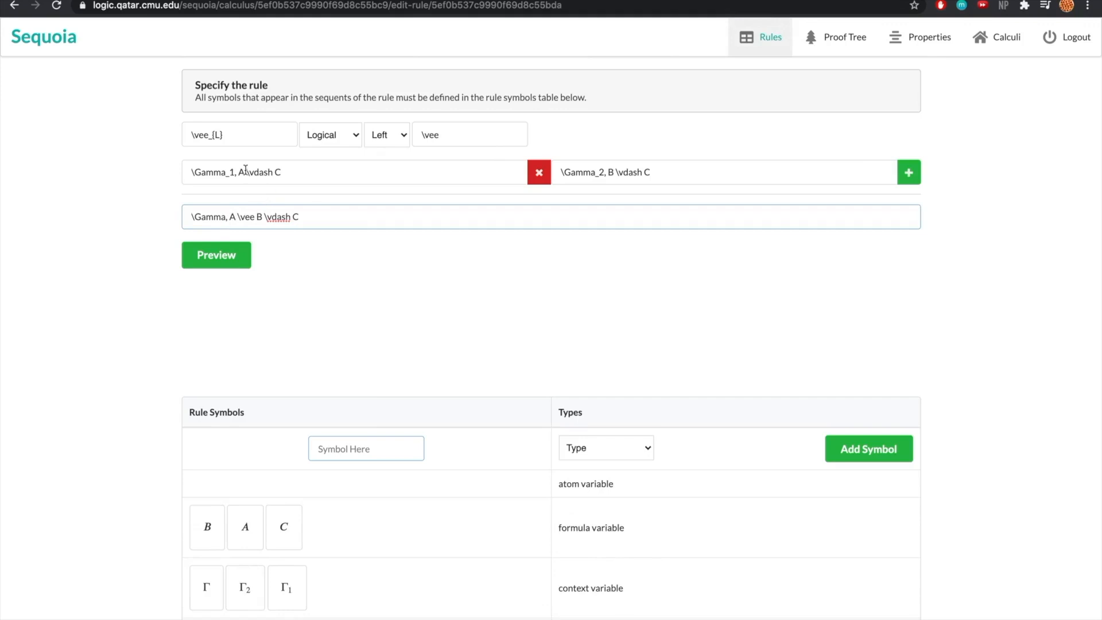
# Change the premises to \Gamma, A \vdash C and \Gamma, B \vdash C, and preview and update the rule
pyautogui.moveTo(234, 175); pyautogui.dragTo(230, 174)
pyautogui.press('BackSpace')
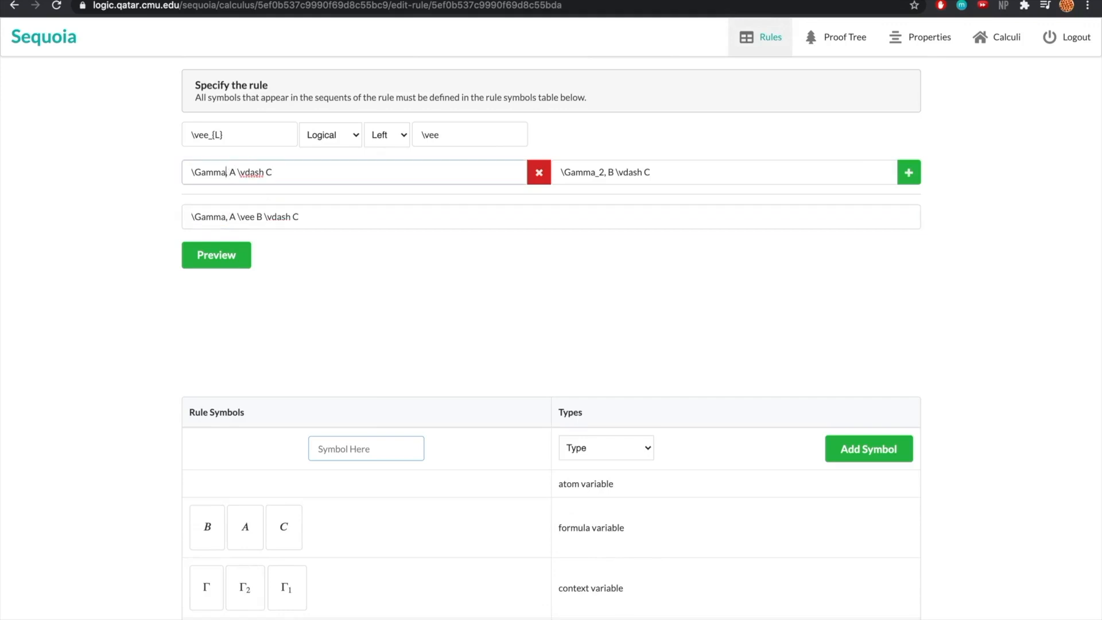
pyautogui.moveTo(604, 173); pyautogui.dragTo(599, 173)
pyautogui.press('BackSpace')
pyautogui.click(245, 253)
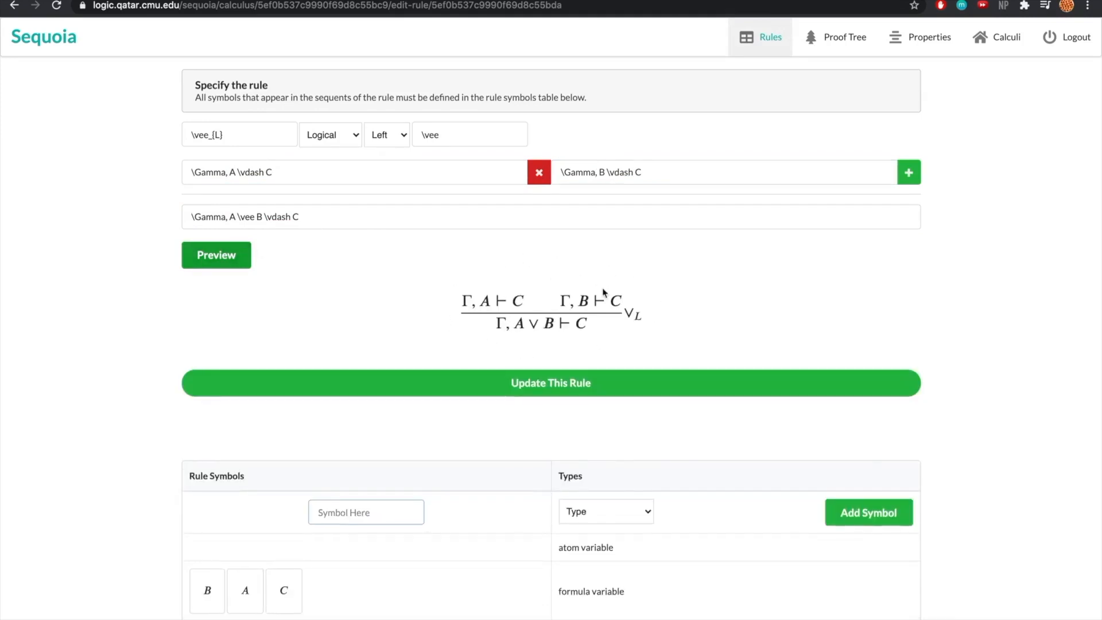
pyautogui.click(533, 390)
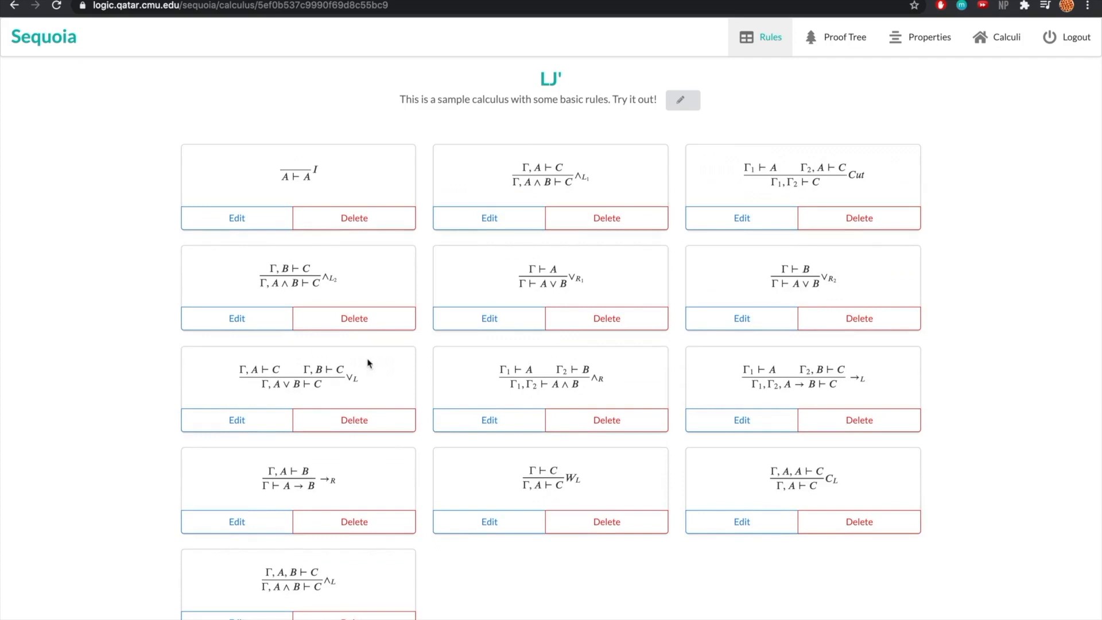
# Delete the ∧L2 and ∧L1 rules from the calculus
pyautogui.click(368, 325)
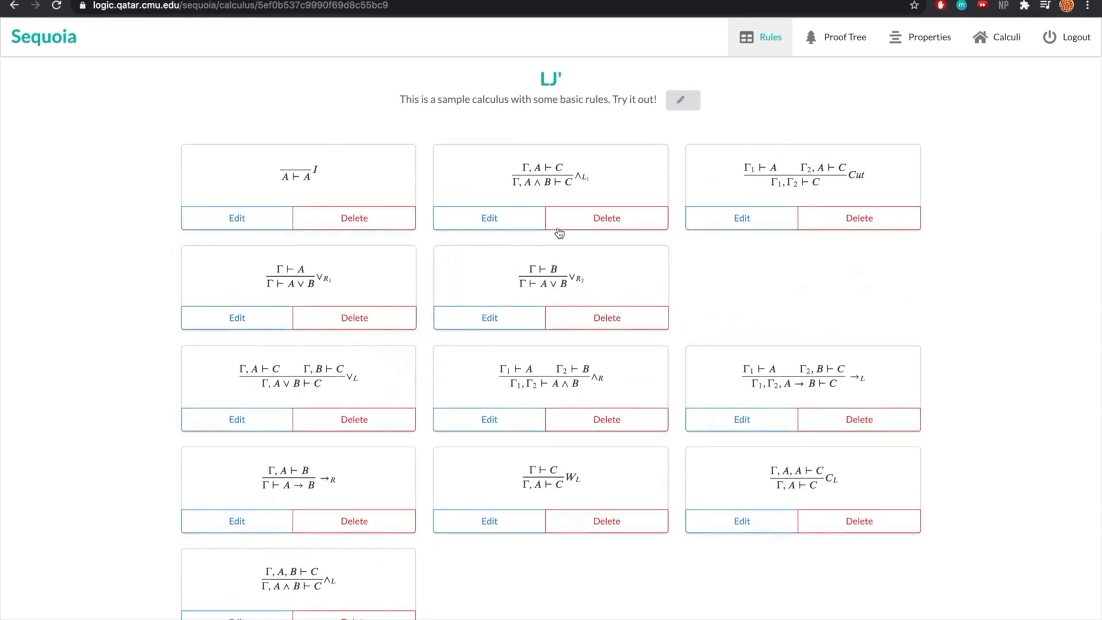
pyautogui.click(571, 217)
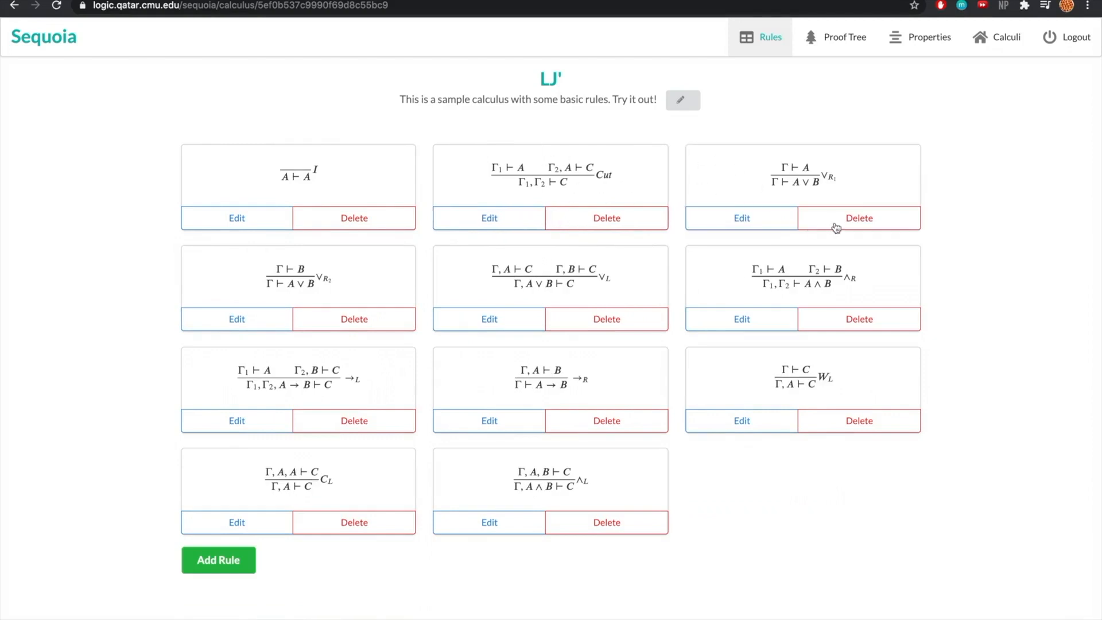
pyautogui.scroll(-6, 1043, 225)
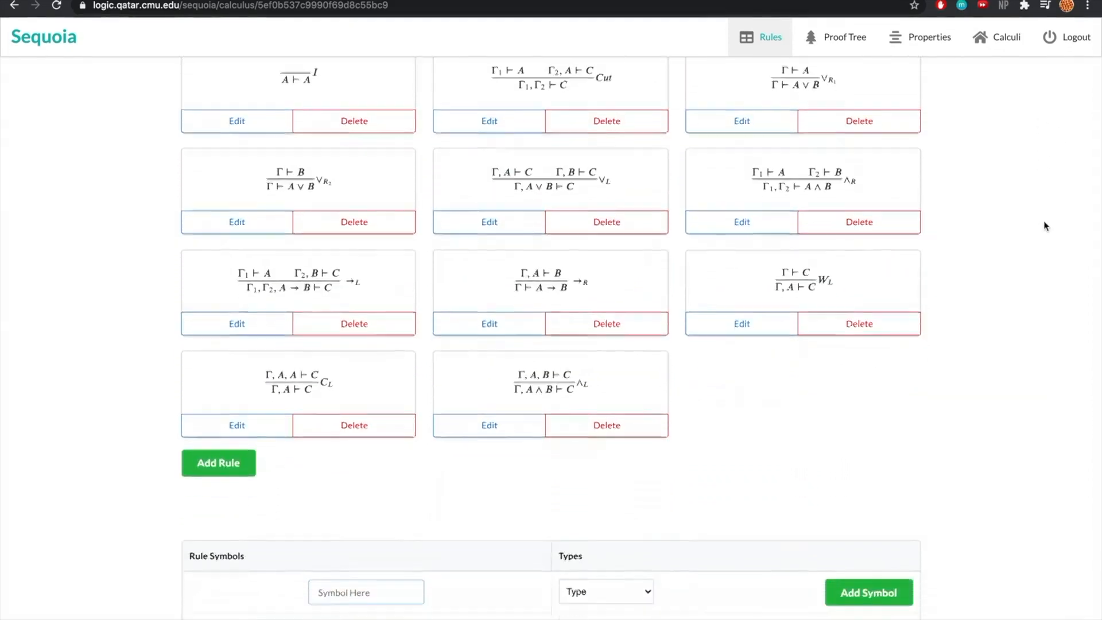
pyautogui.scroll(-1, 1044, 225)
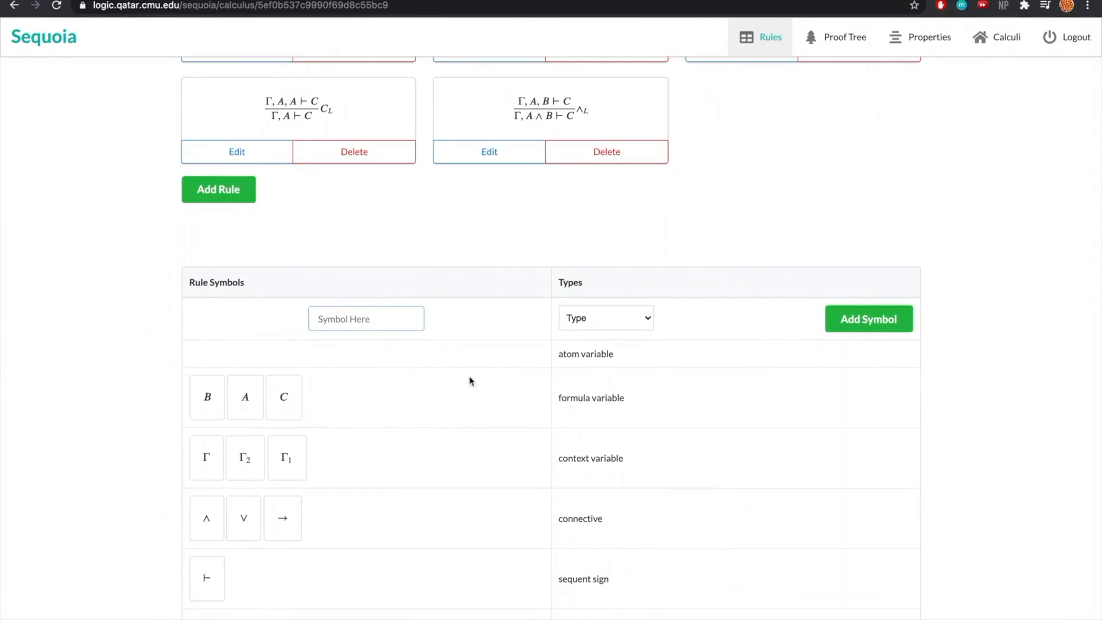
pyautogui.click(282, 397)
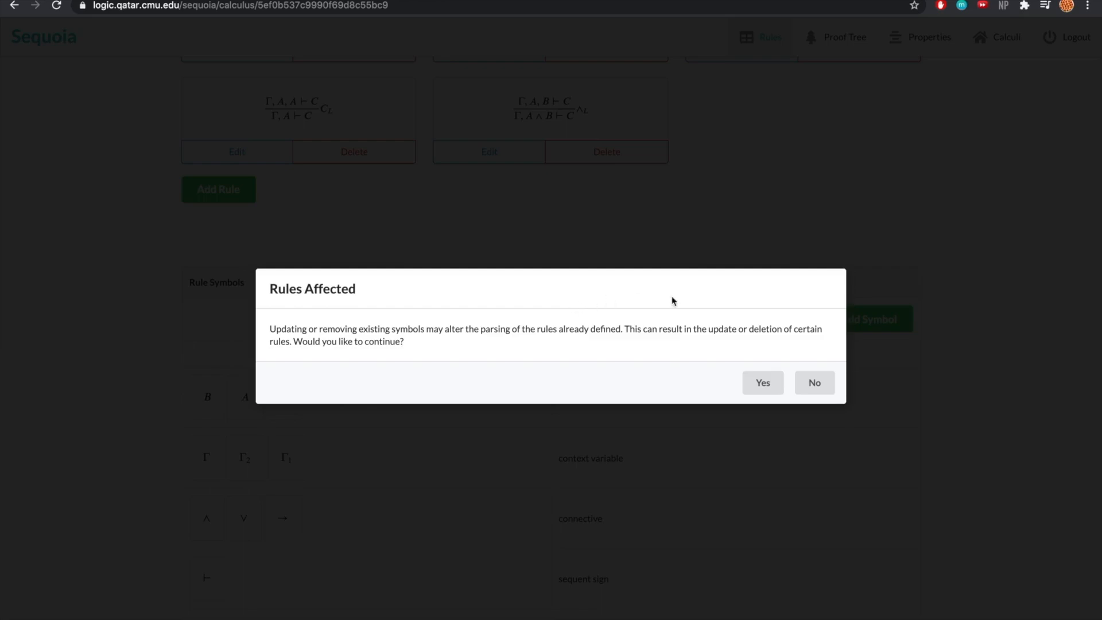
pyautogui.click(813, 382)
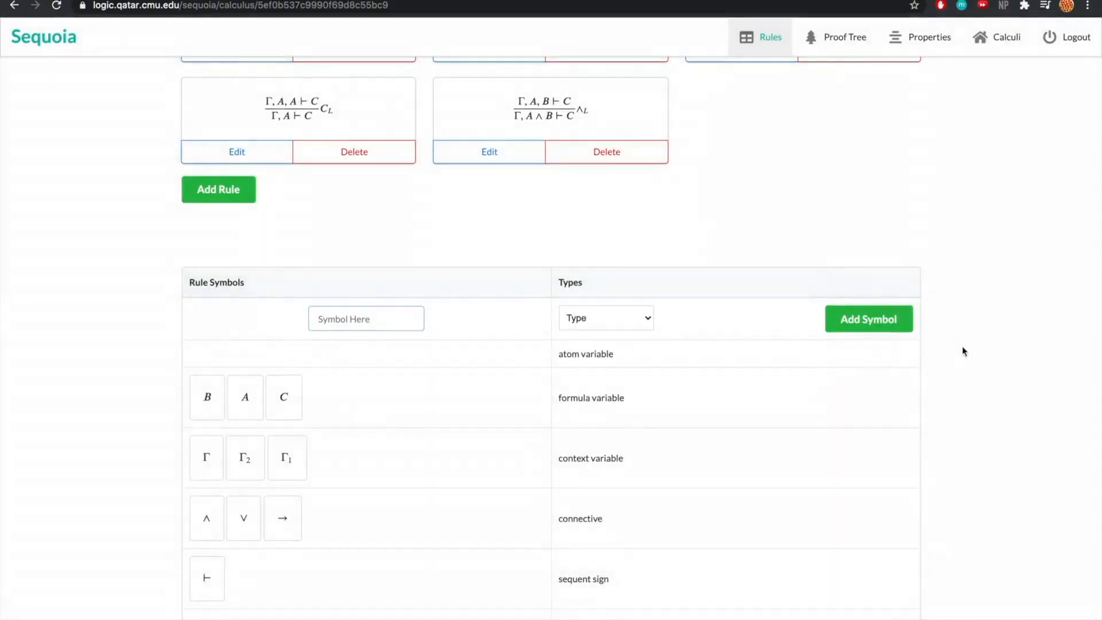
pyautogui.scroll(4, 991, 258)
pyautogui.scroll(3, 989, 260)
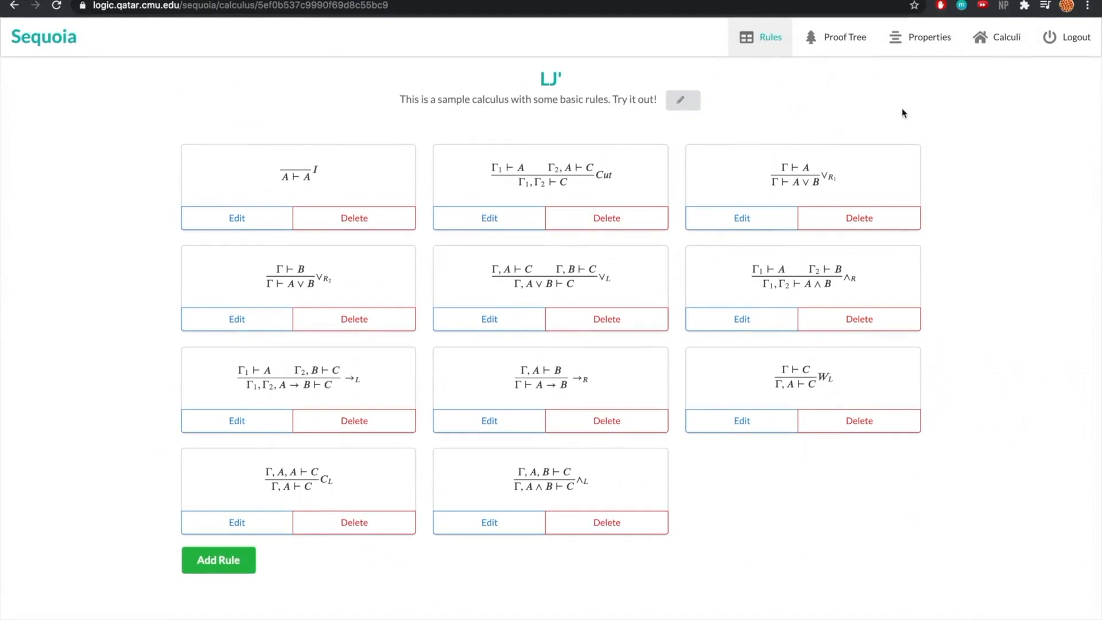
# Open the proof tree builder and preview the initial sequent \Theta, F \vee G, F \vee (G \rightarrow H) \vdash G \vee (H \wedge F)
pyautogui.click(839, 41)
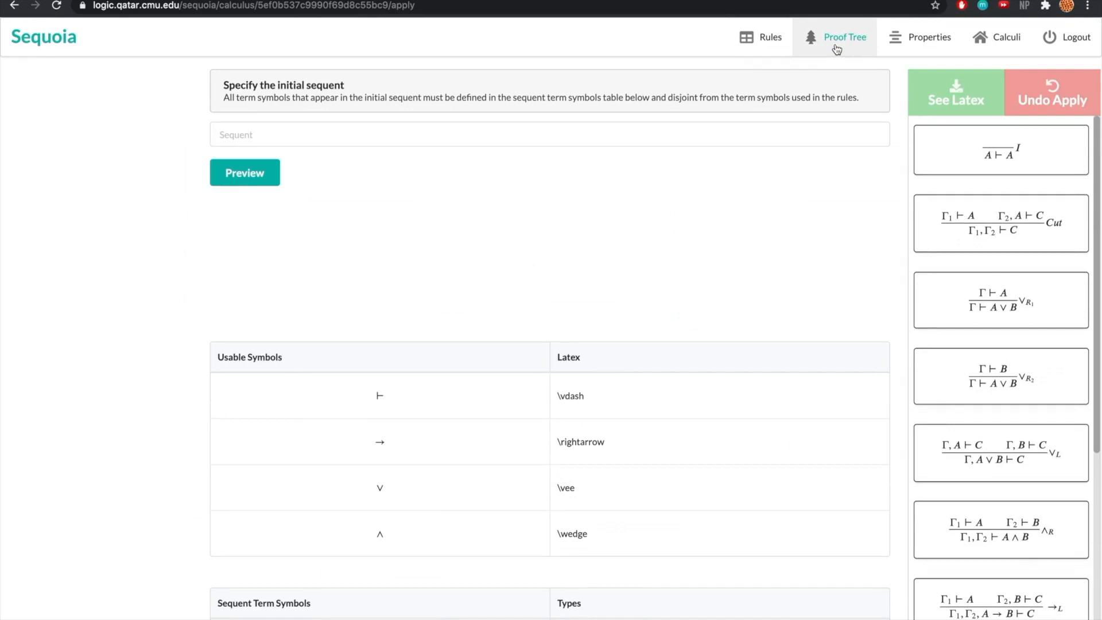
pyautogui.scroll(-5, 978, 264)
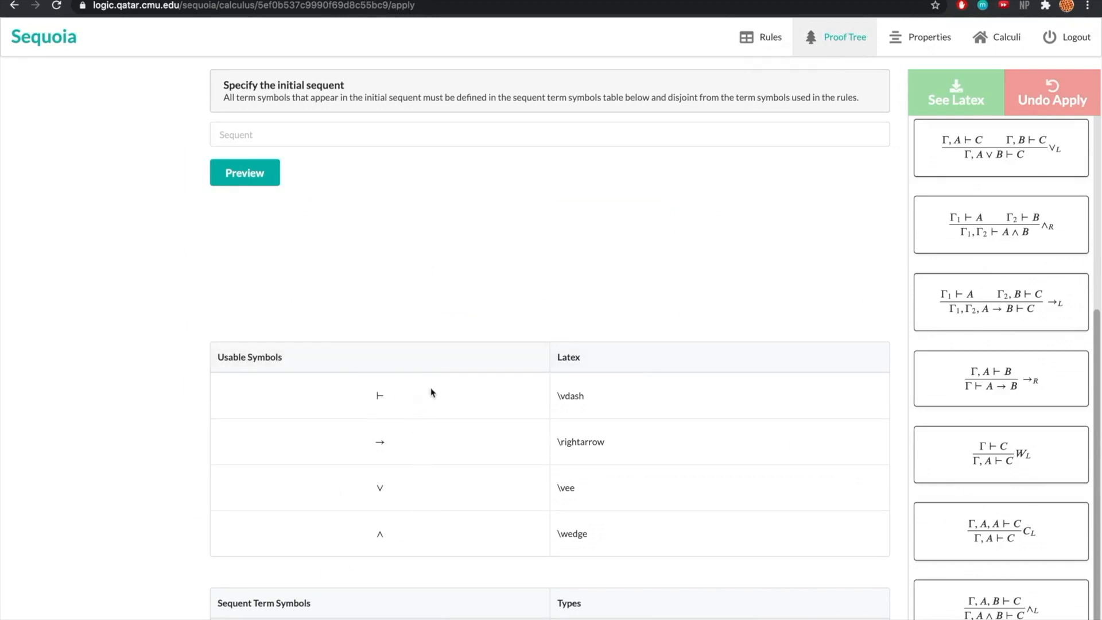
pyautogui.click(415, 135)
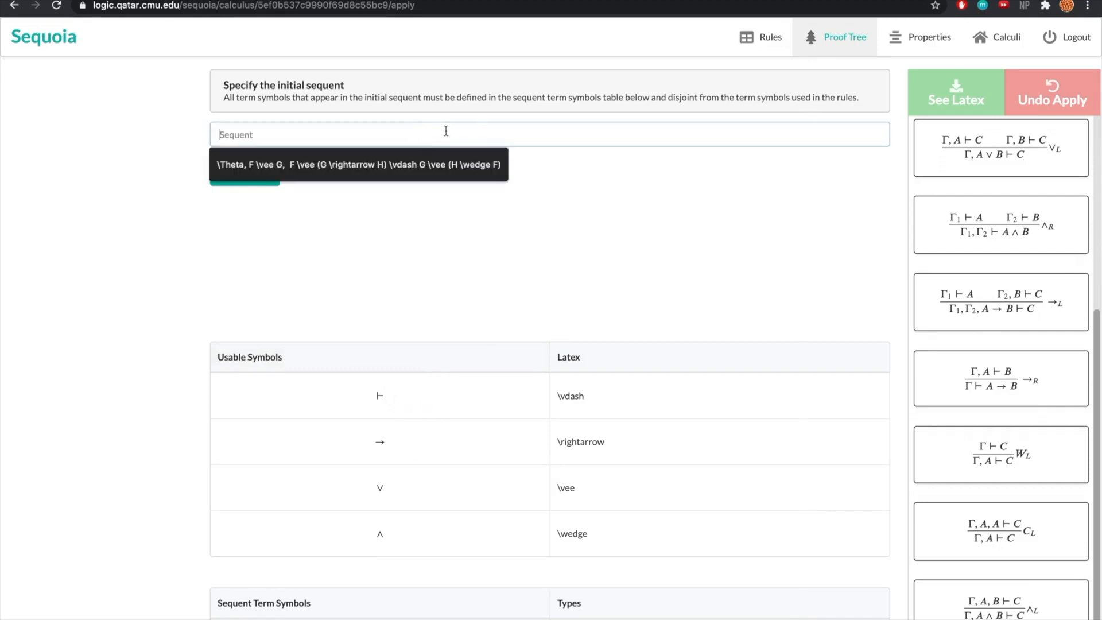
pyautogui.press('Down')
pyautogui.press('Return')
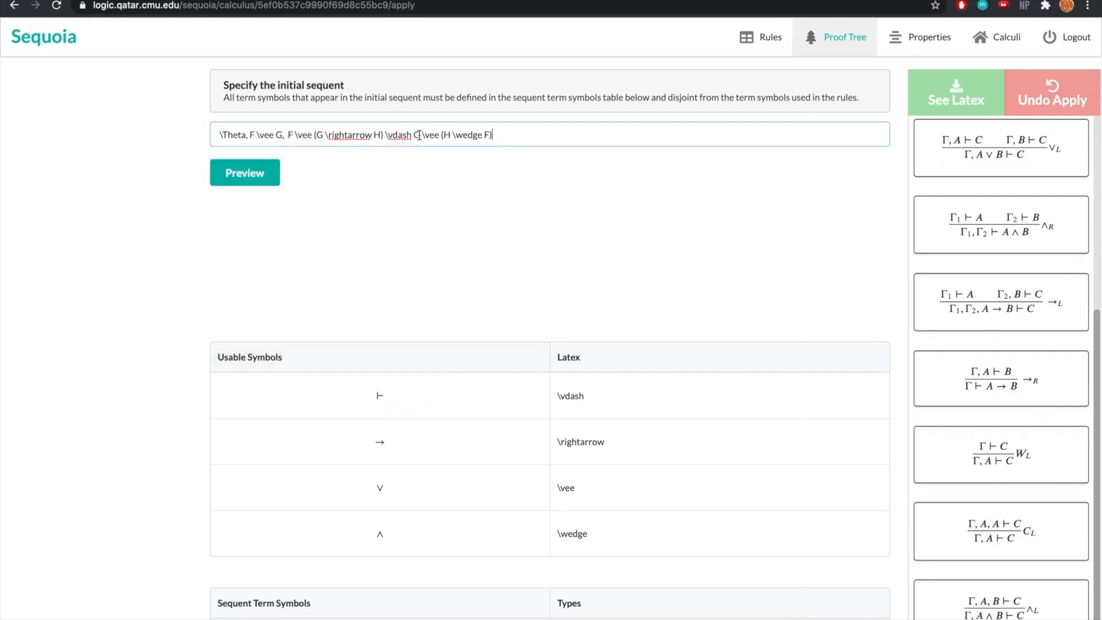
pyautogui.click(250, 179)
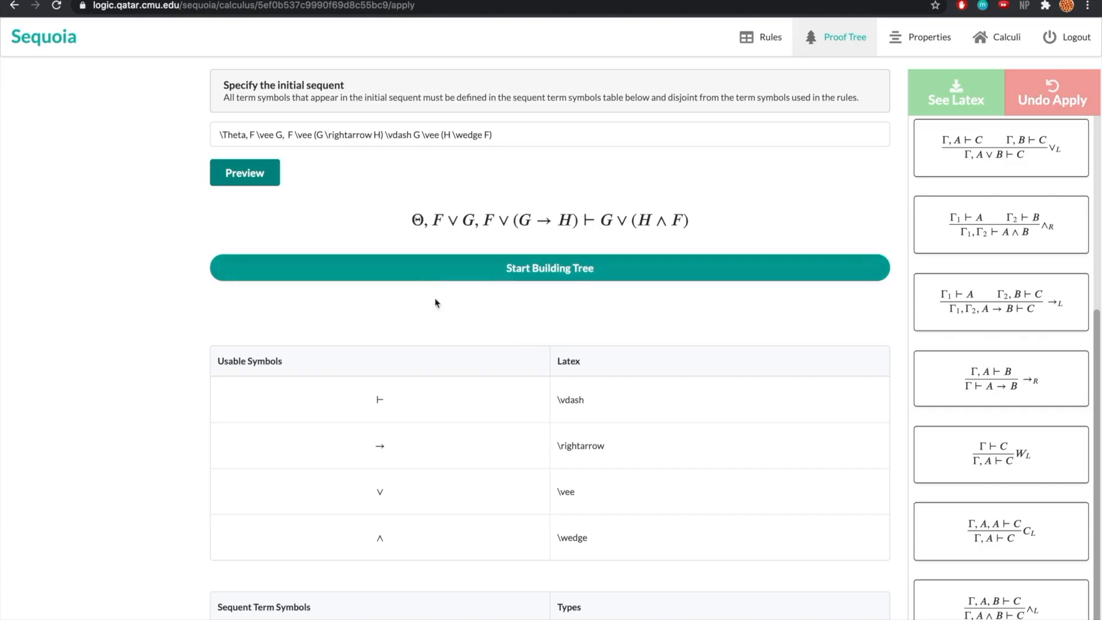
# Check the types of the sequent term symbols and start building the tree from the previewed sequent
pyautogui.scroll(-5, 423, 315)
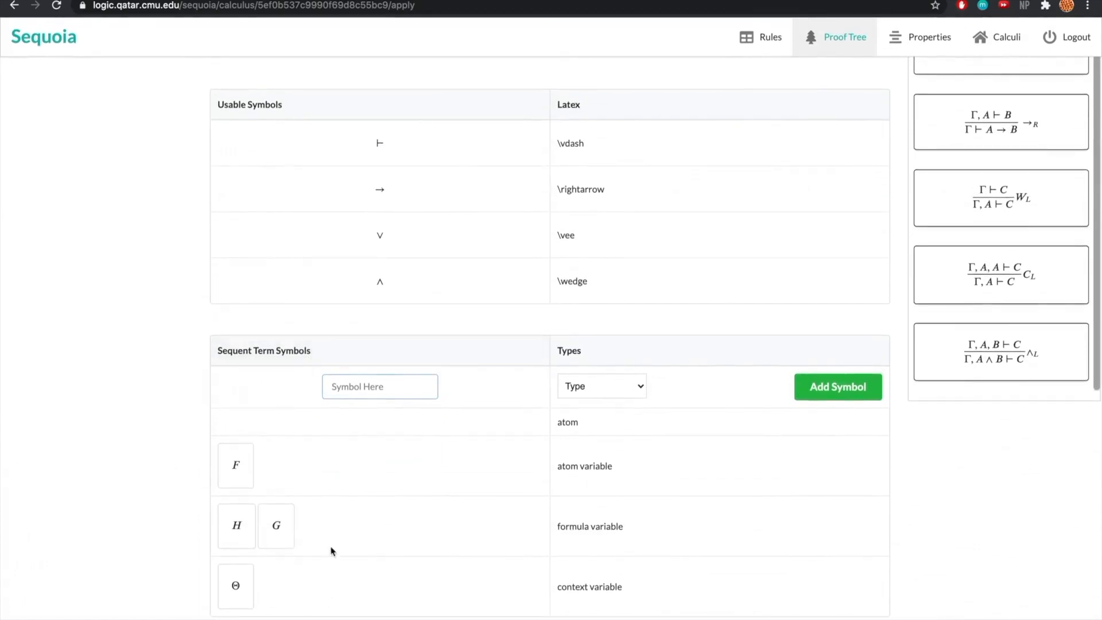
pyautogui.scroll(5, 367, 486)
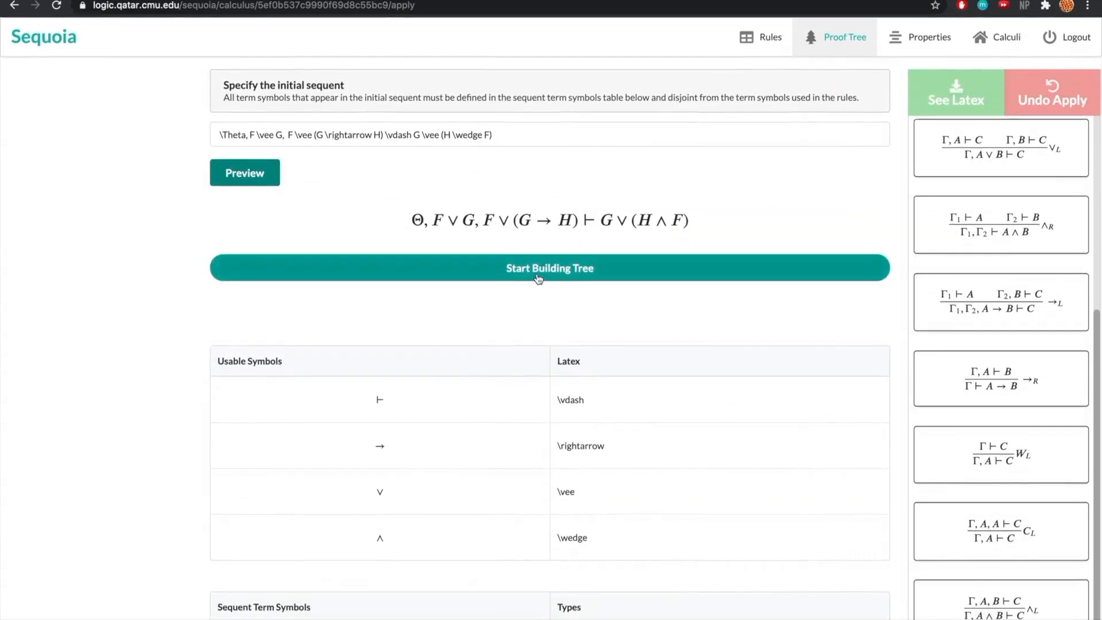
pyautogui.click(536, 273)
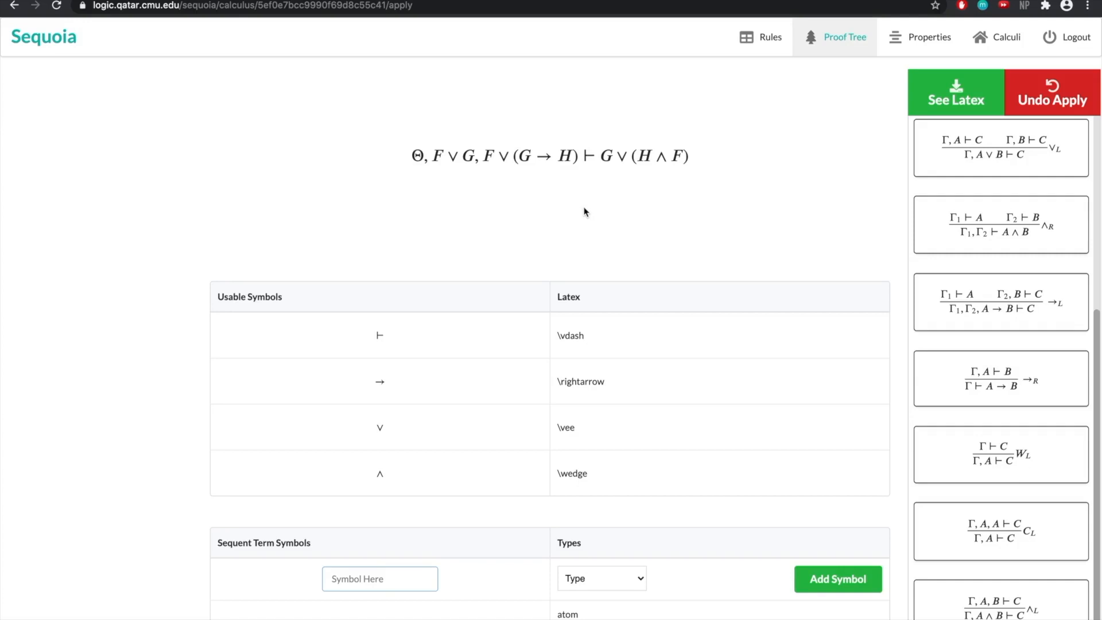
# Apply the ∨R2 rule to the initial sequent at the root of the proof tree
pyautogui.click(582, 162)
pyautogui.scroll(5, 988, 358)
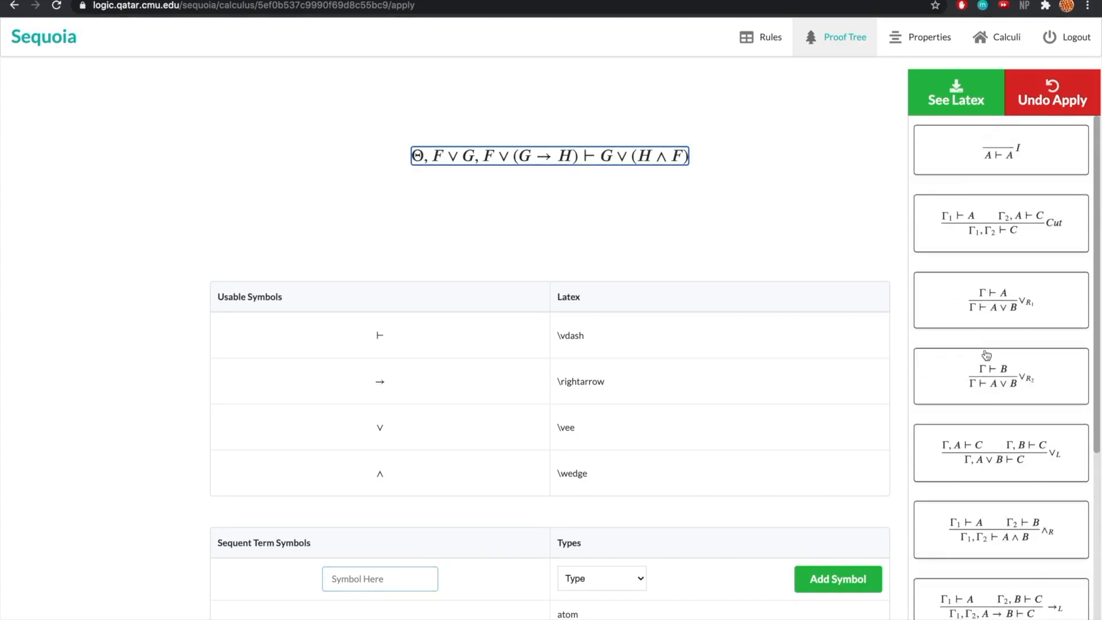
pyautogui.click(1064, 369)
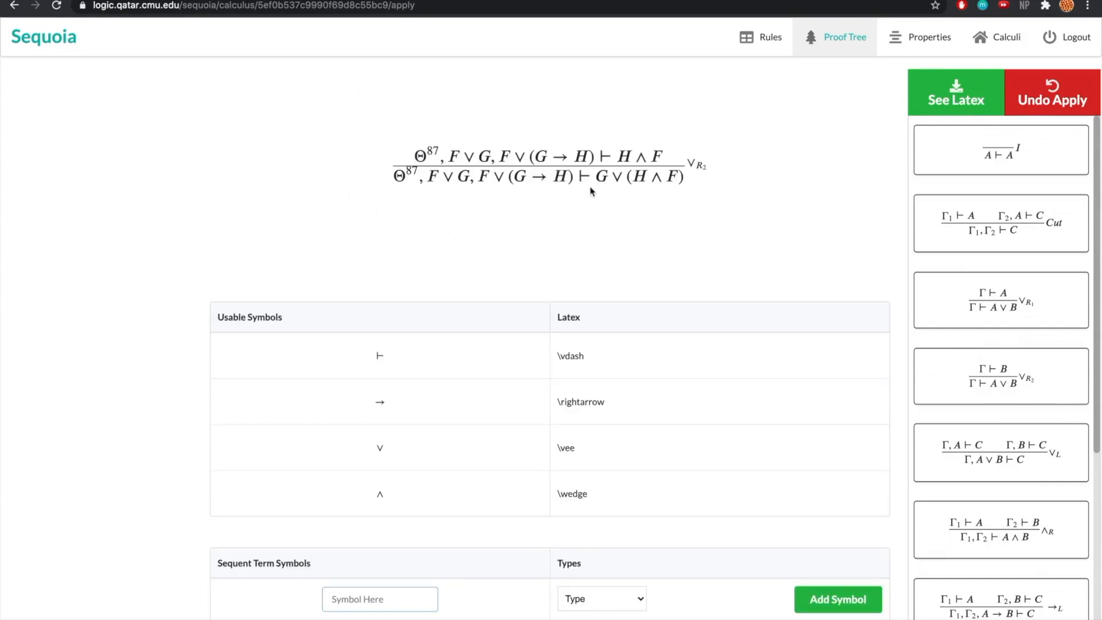
# Apply ∨L to the topmost sequent, choosing the premises Θ, F ∨ G, F ⊢ H ∧ F and Θ, F ∨ G, G → H ⊢ H ∧ F
pyautogui.click(493, 163)
pyautogui.click(1043, 473)
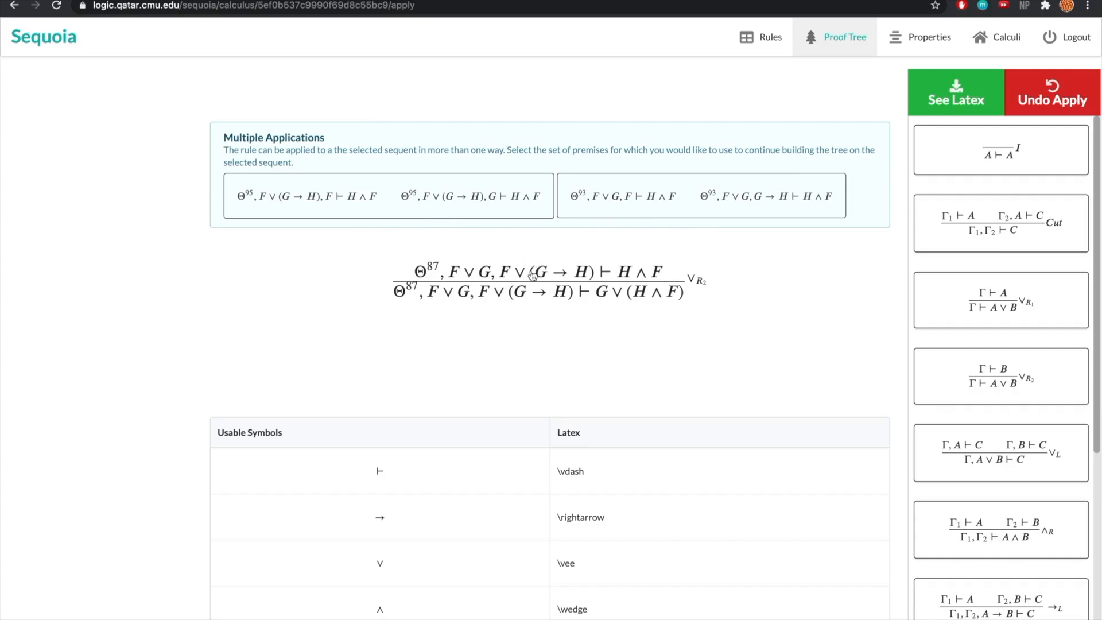
pyautogui.click(680, 211)
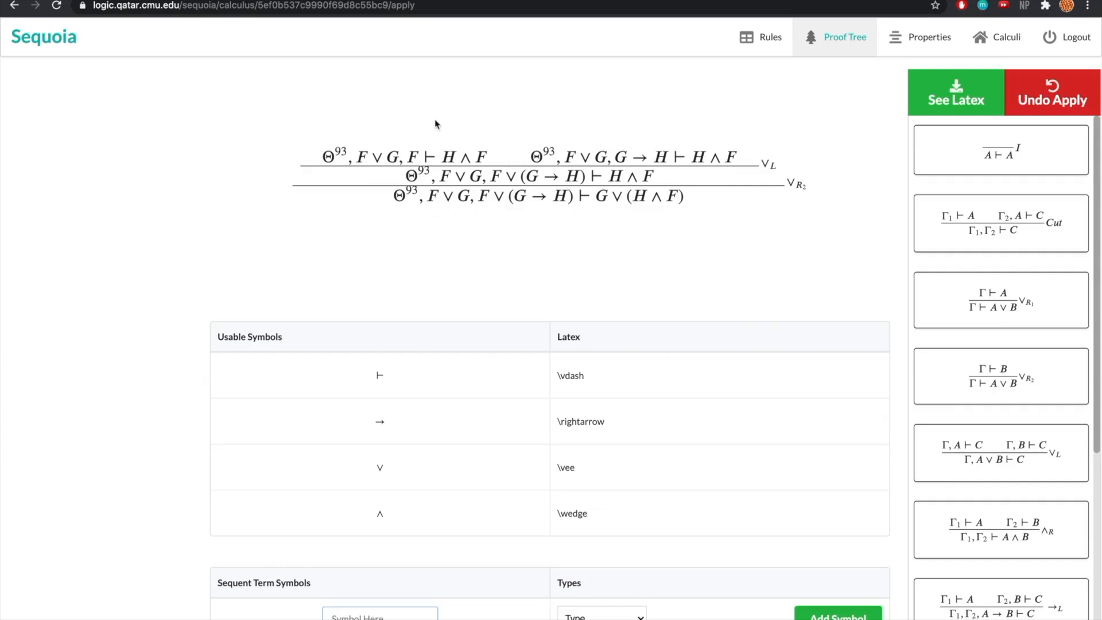
# Apply ∧R to the premise Θ, F ∨ G, F ⊢ H ∧ F, choosing the premises Γ1, F ∨ G ⊢ H and Γ2, F ⊢ F
pyautogui.click(409, 154)
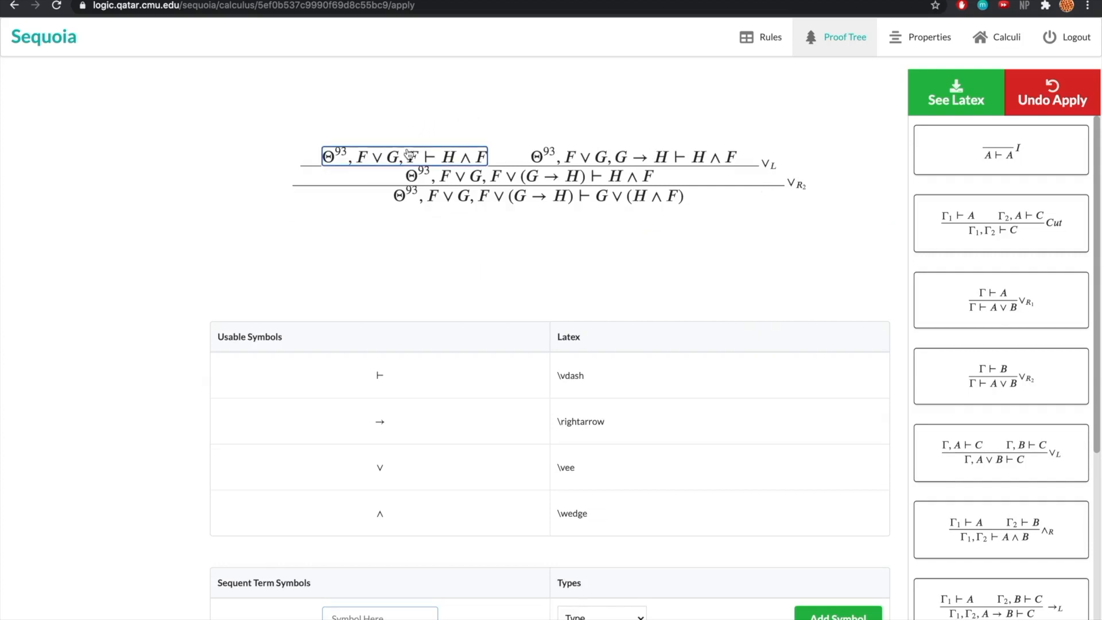
pyautogui.click(1066, 522)
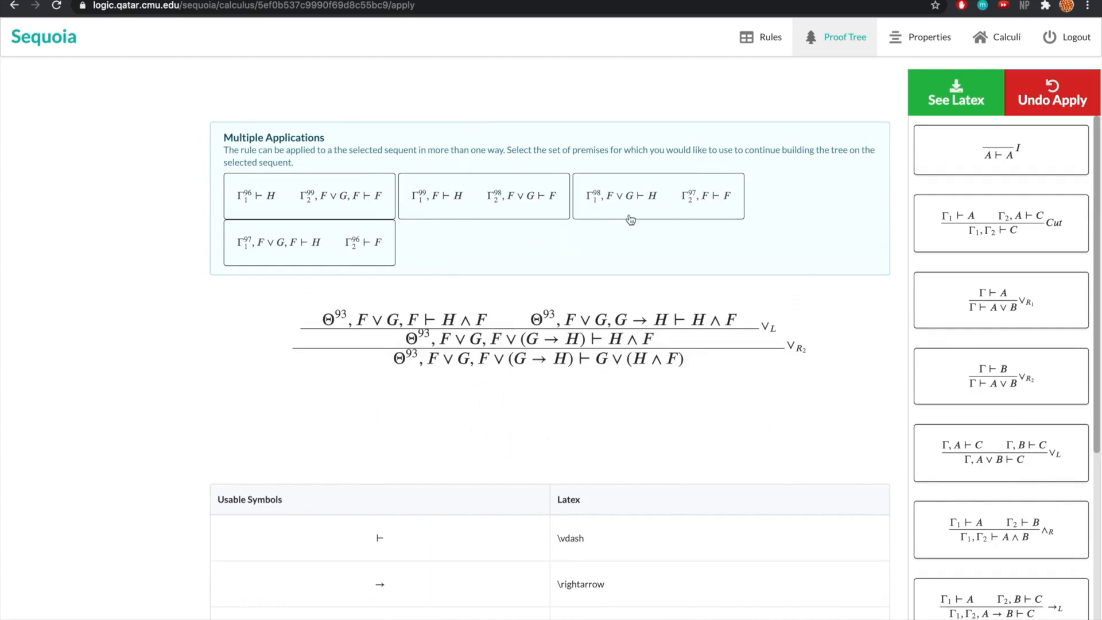
pyautogui.click(652, 211)
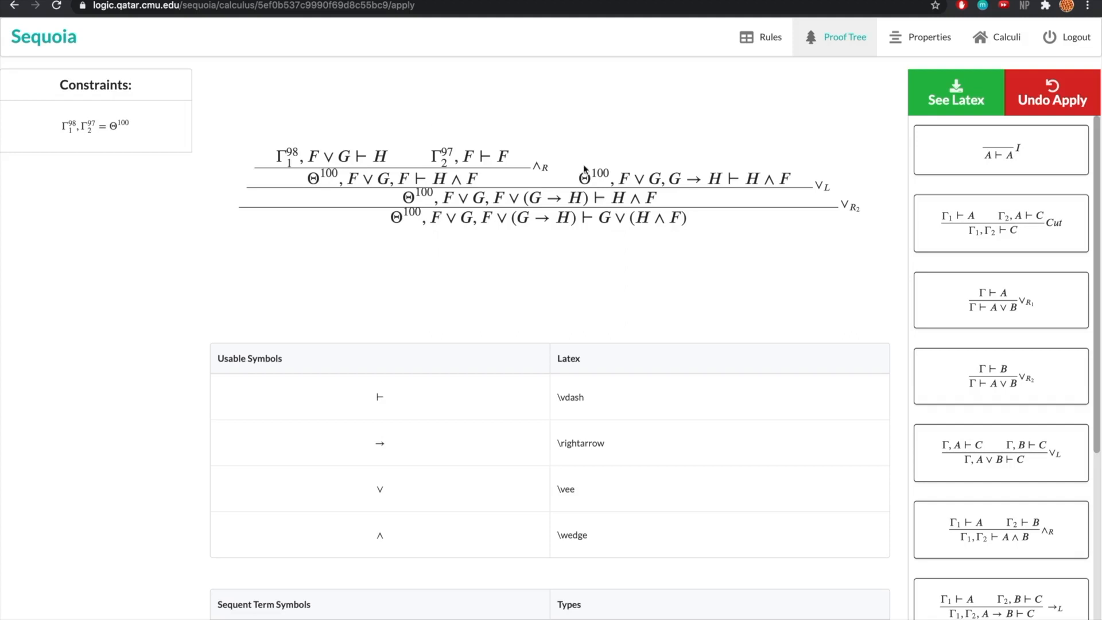
# Try →L on the premise containing G → H, with premises Γ1, F ∨ G ⊢ G and Γ2, H ⊢ H ∧ F, and undo the application
pyautogui.click(775, 186)
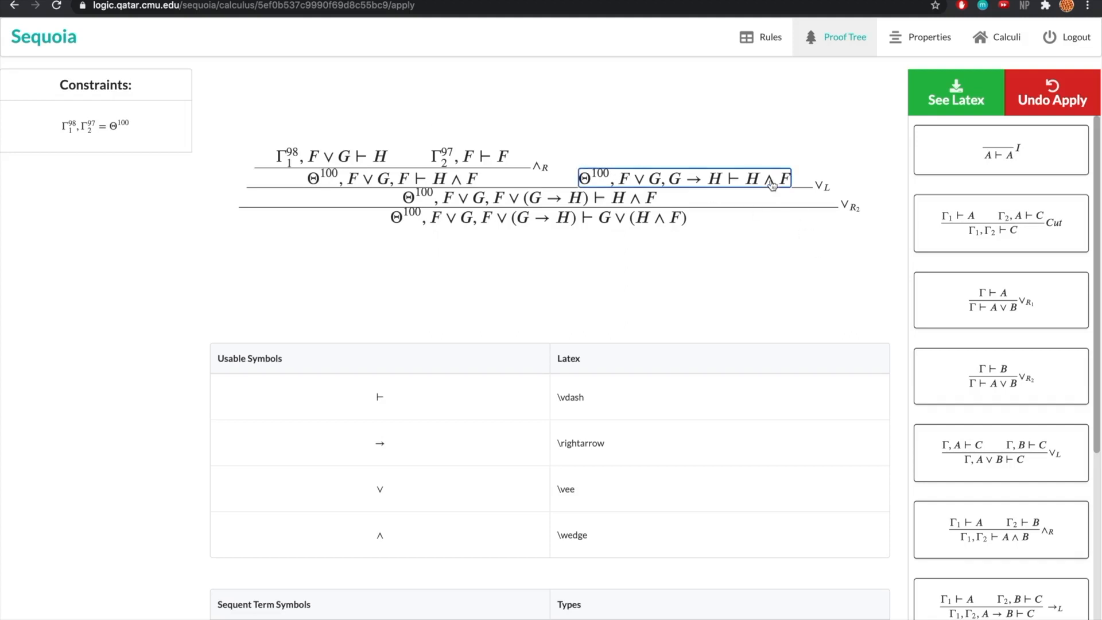
pyautogui.click(1076, 598)
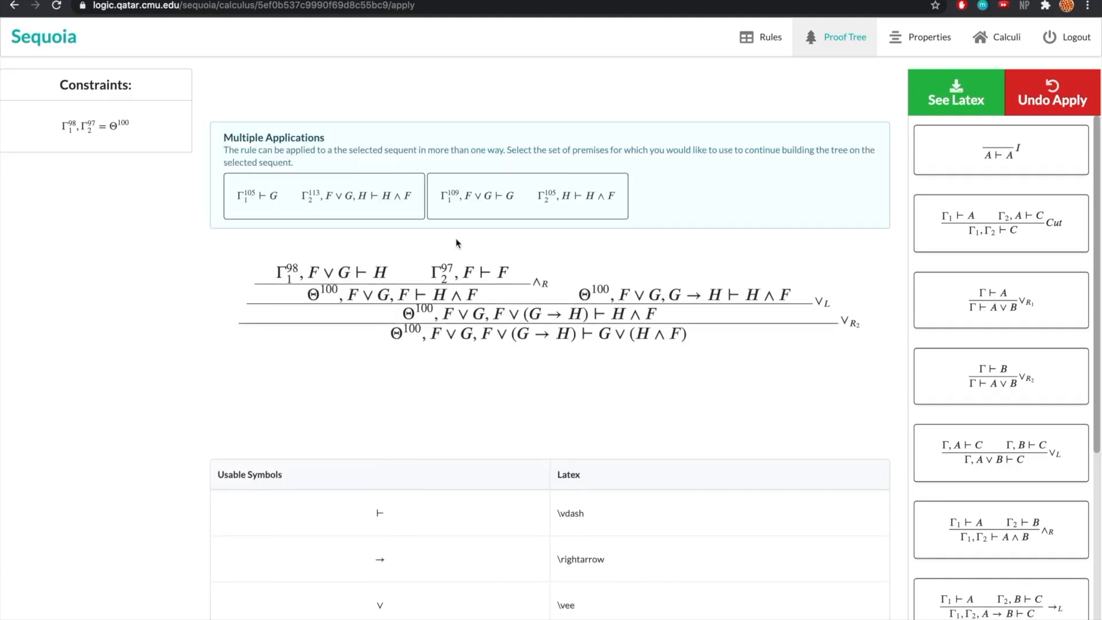
pyautogui.click(489, 211)
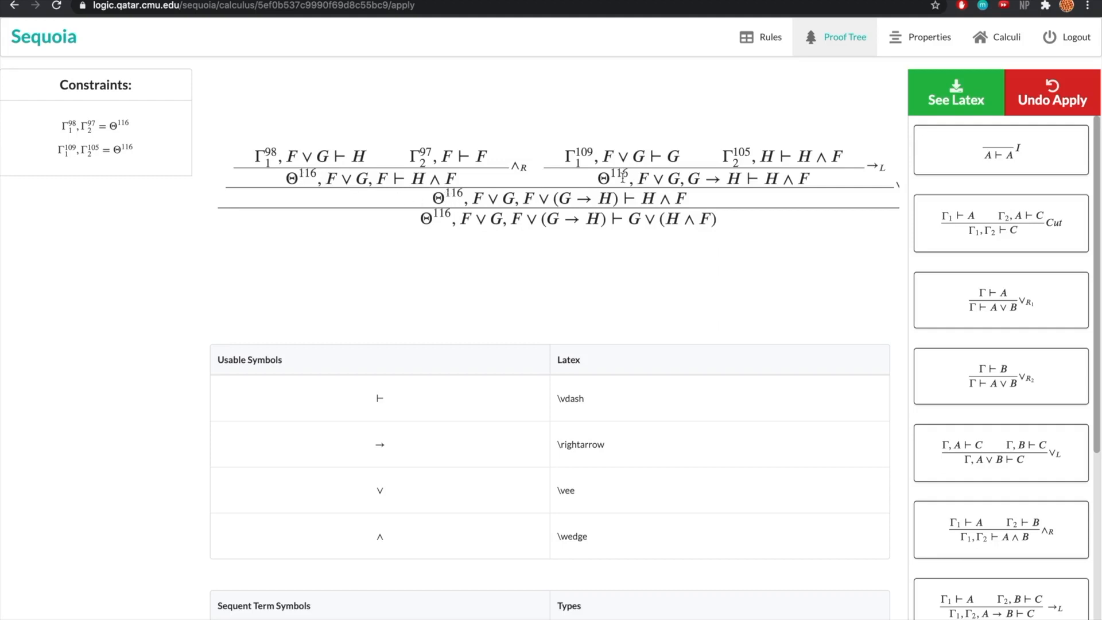
pyautogui.hscroll(2, 600, 179)
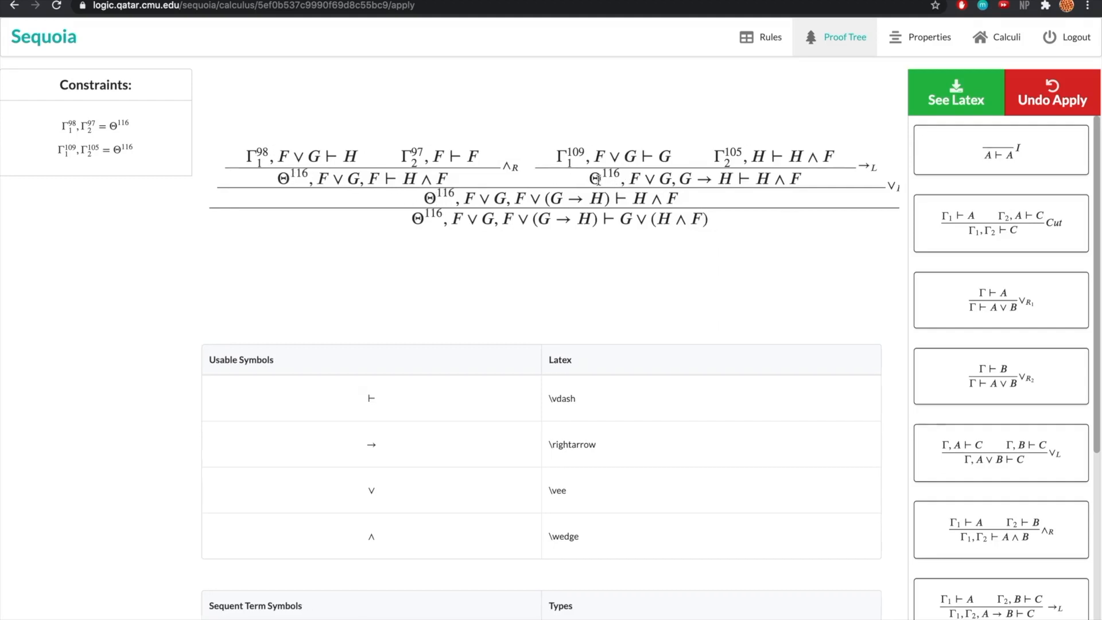
pyautogui.hscroll(-1, 543, 187)
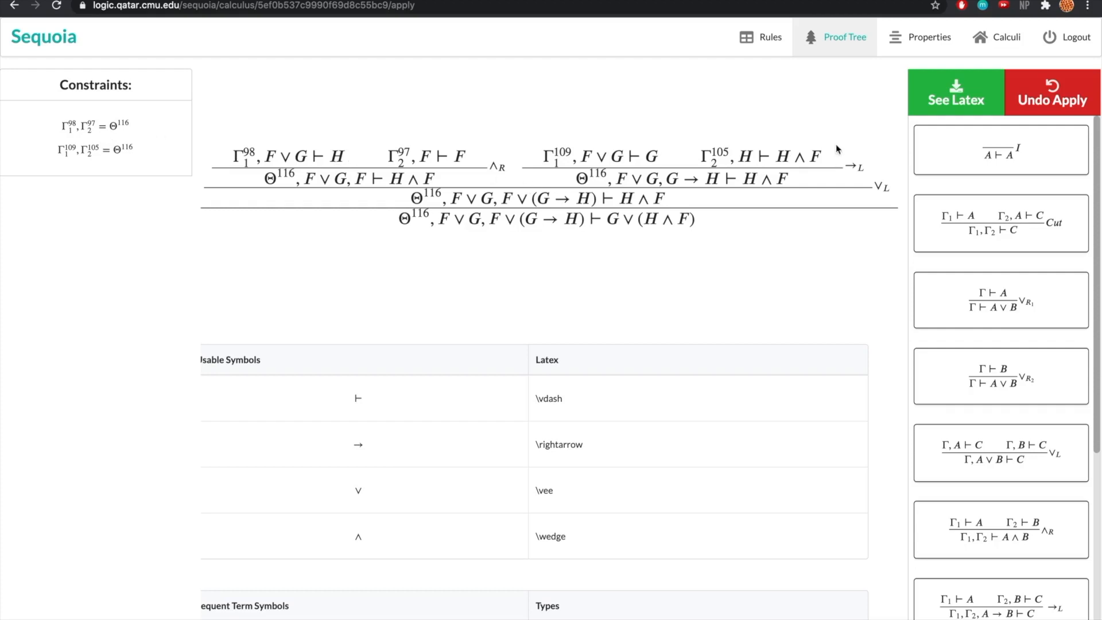
pyautogui.click(1036, 101)
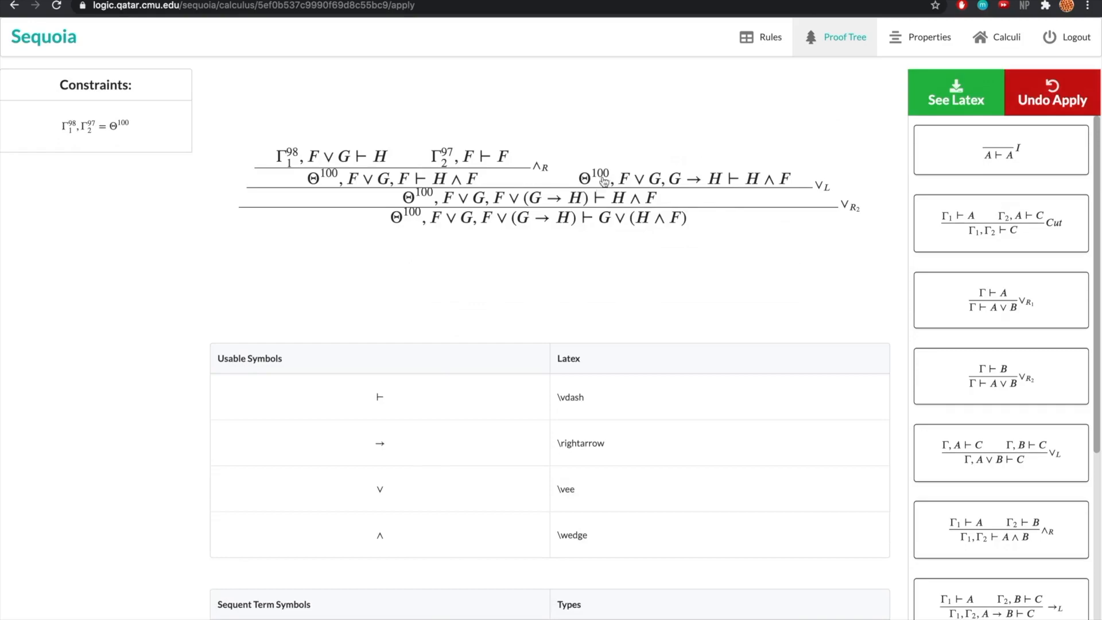
# View the LaTeX code of the proof tree and its constraints, and close it without sending it by email
pyautogui.click(930, 97)
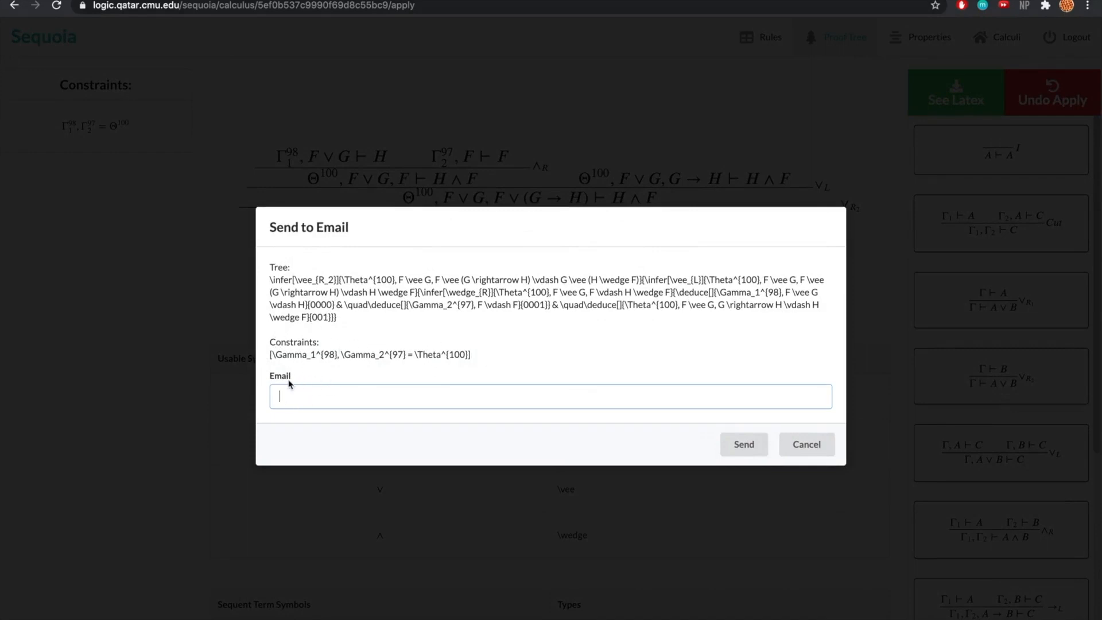
pyautogui.click(797, 442)
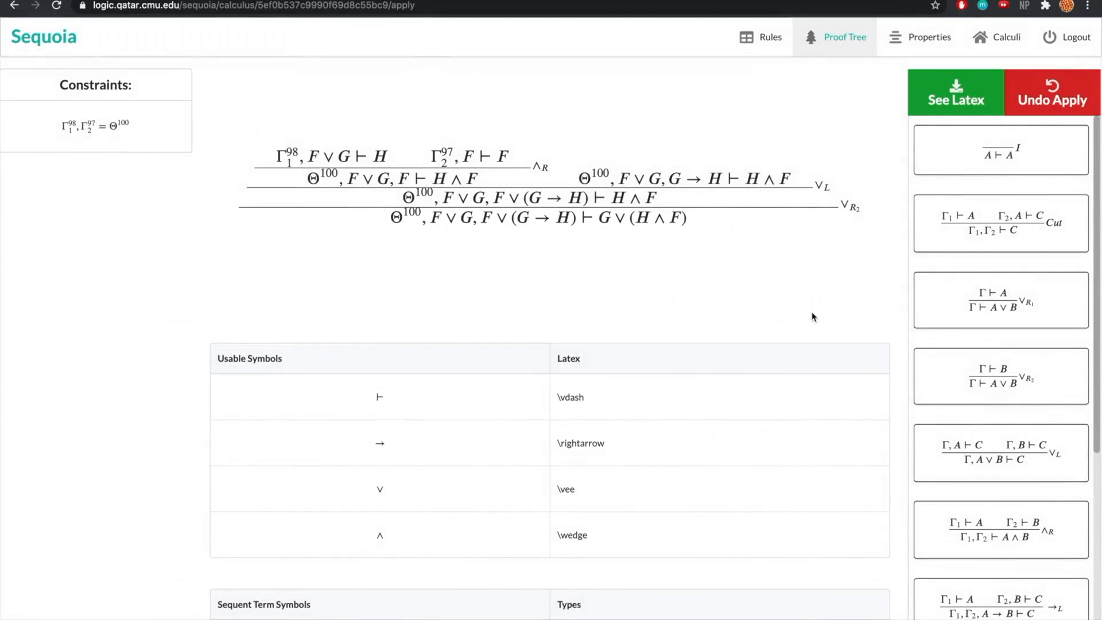
# Check the calculus's permutability with ∧R as the first rule and ∨L as the second, and examine the resulting tree transformations
pyautogui.click(913, 49)
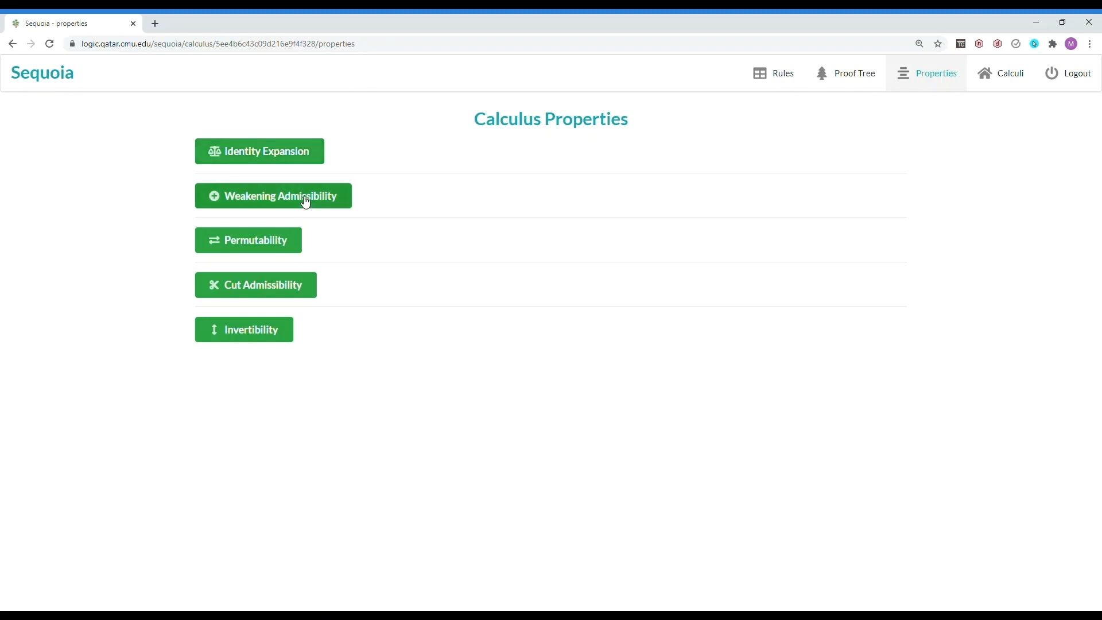
pyautogui.click(272, 240)
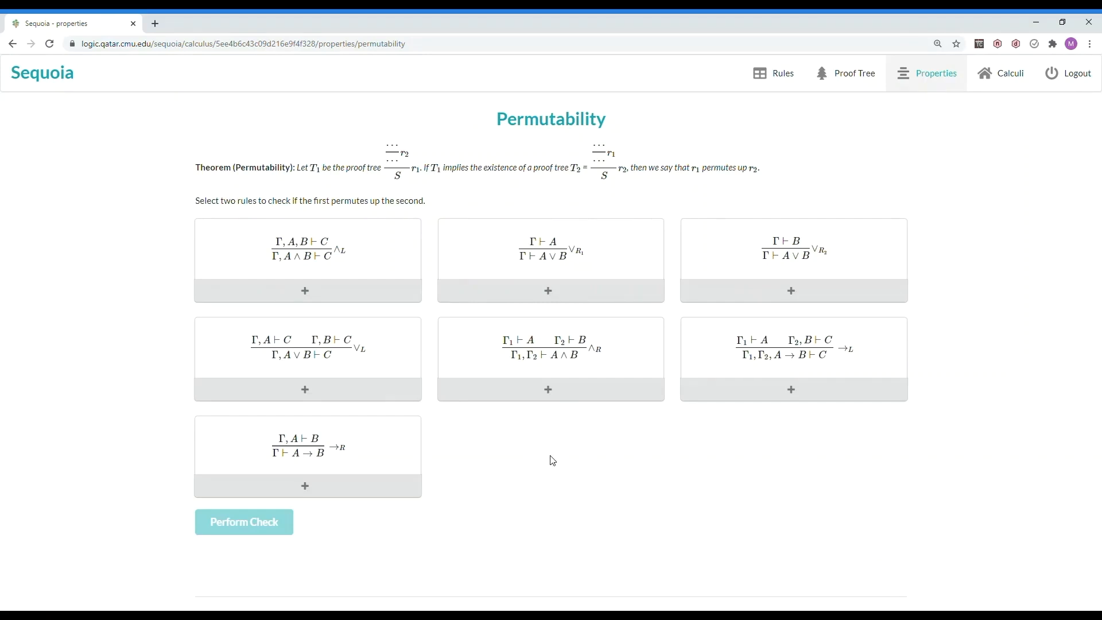
pyautogui.click(539, 395)
pyautogui.click(321, 392)
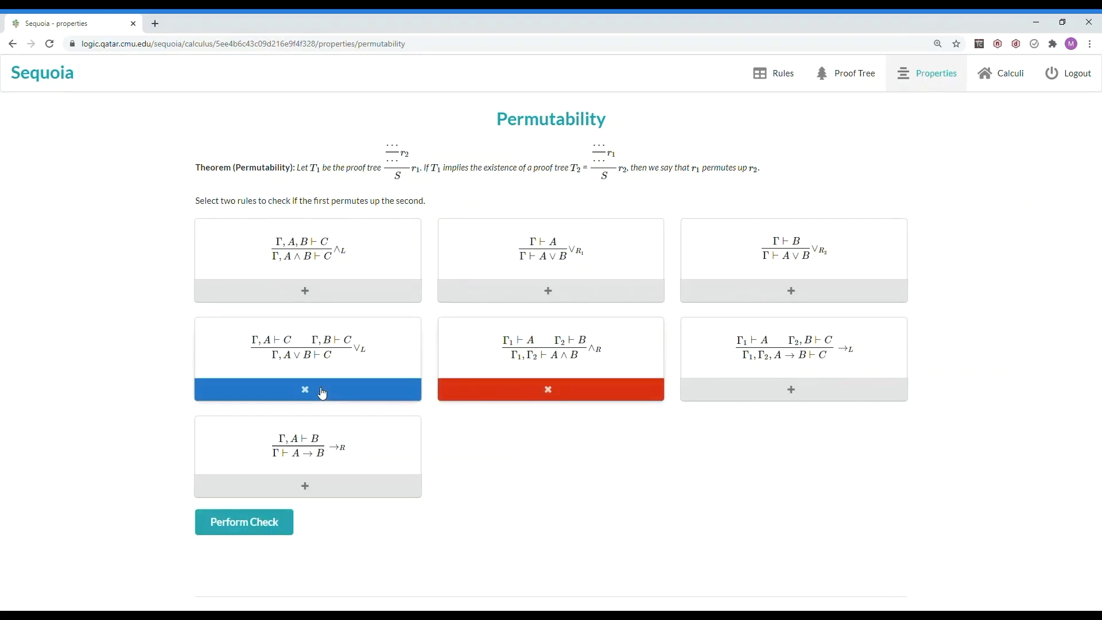
pyautogui.click(247, 520)
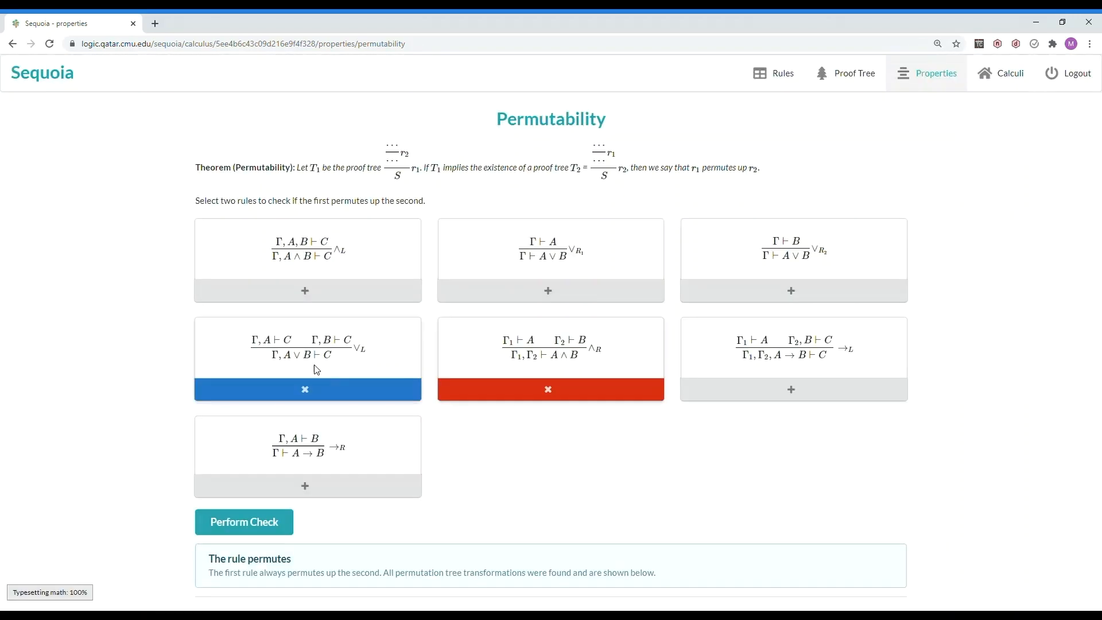
pyautogui.scroll(-4, 420, 393)
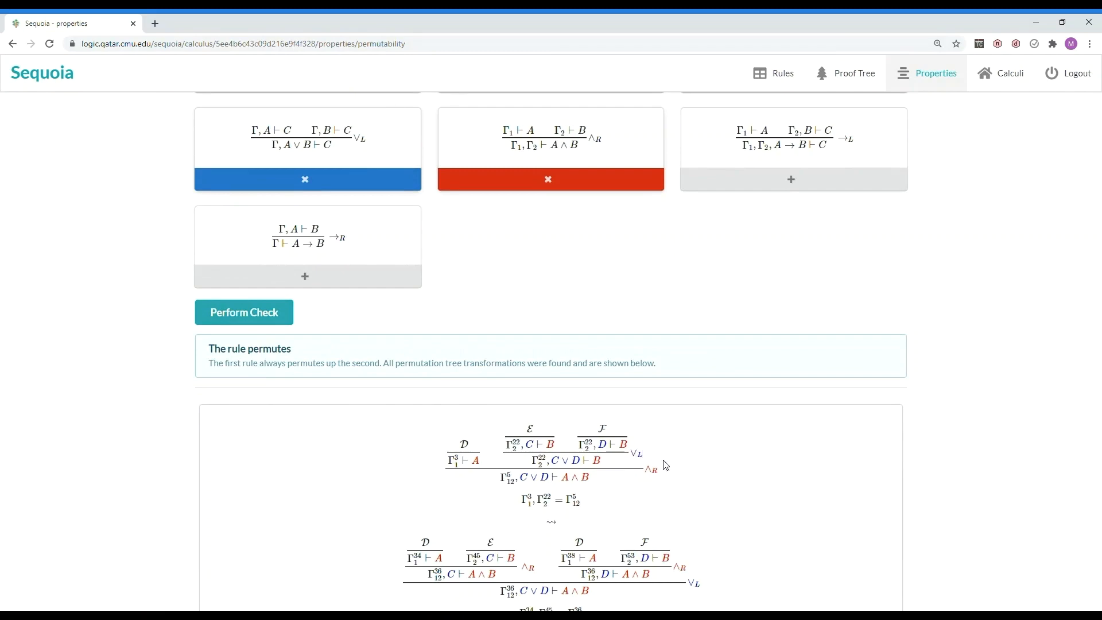
pyautogui.scroll(-2, 665, 465)
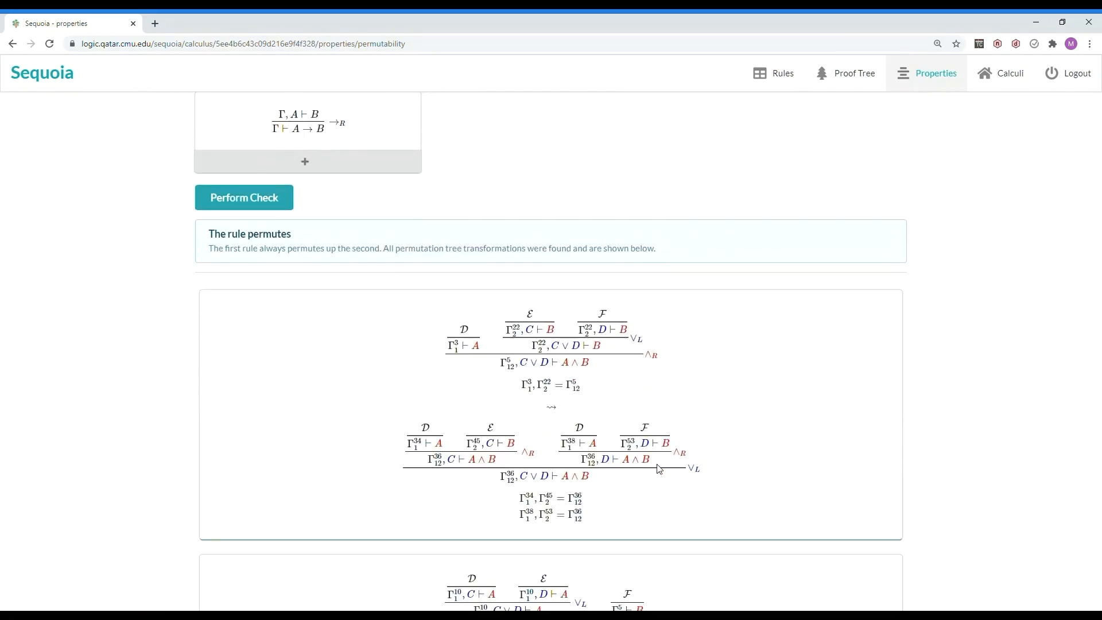
pyautogui.scroll(-1, 689, 468)
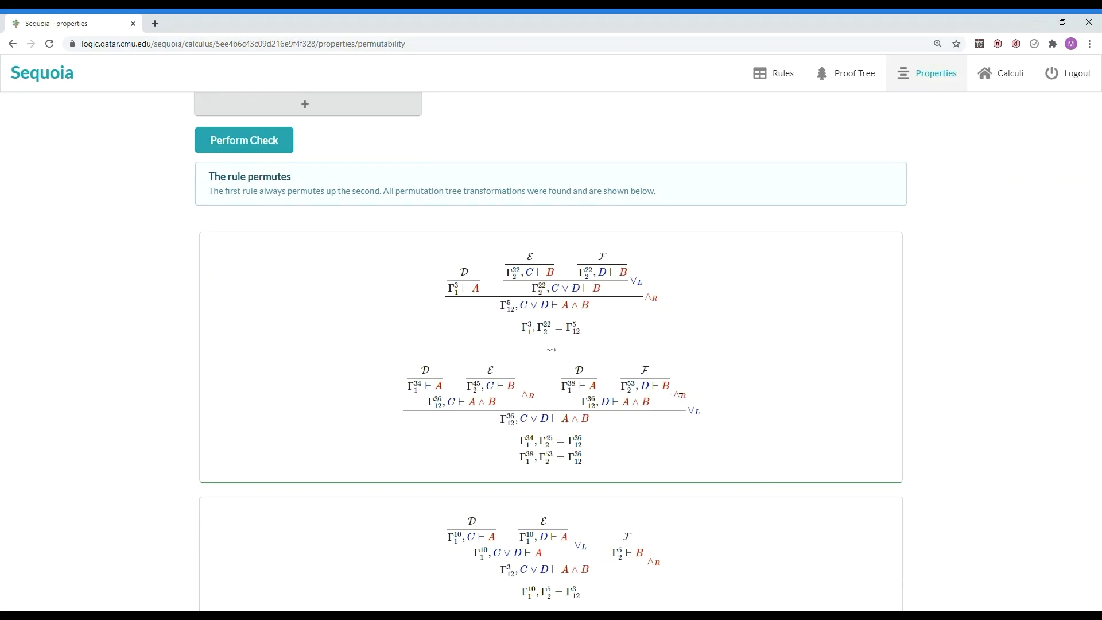
pyautogui.scroll(-1, 680, 396)
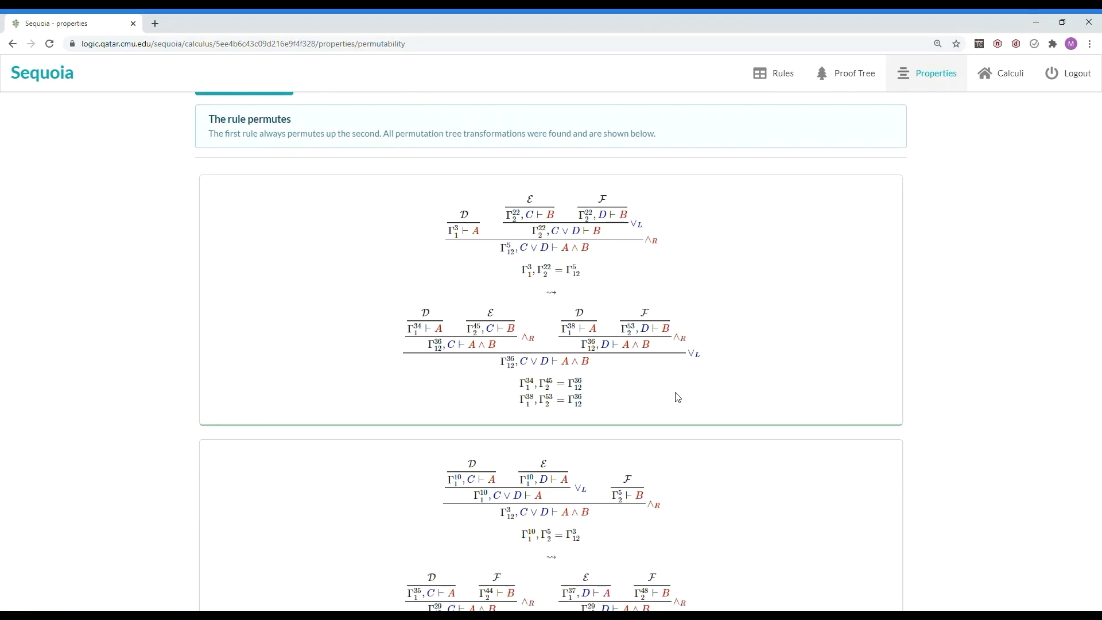
pyautogui.scroll(-1, 674, 395)
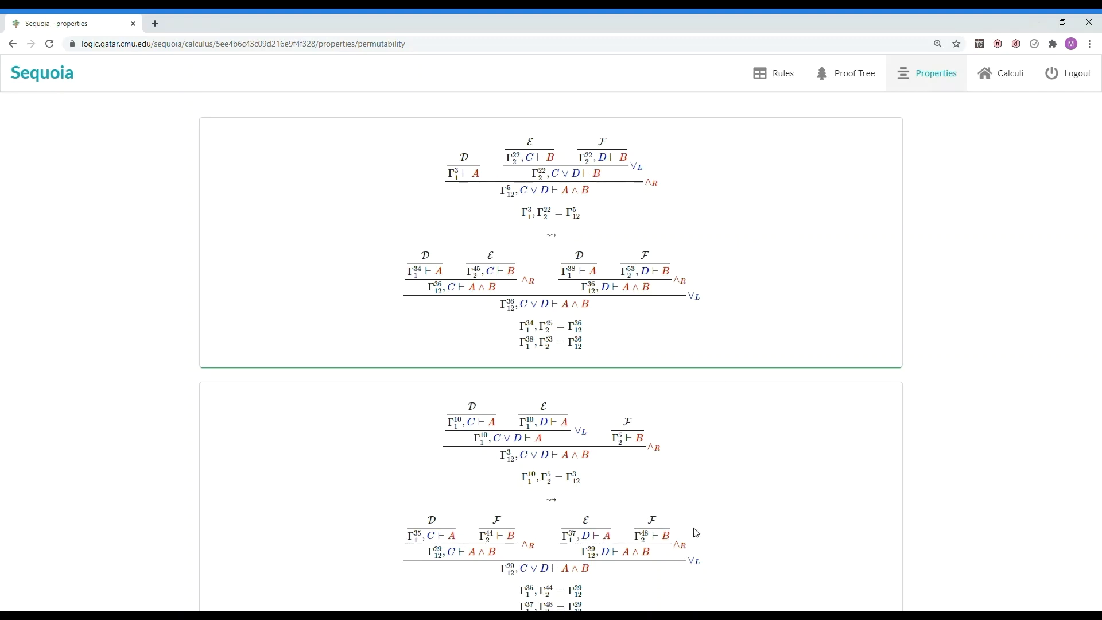
# Check the calculus's identity expansion and examine the proof tree transformation for the ∧ connective
pyautogui.scroll(2, 652, 387)
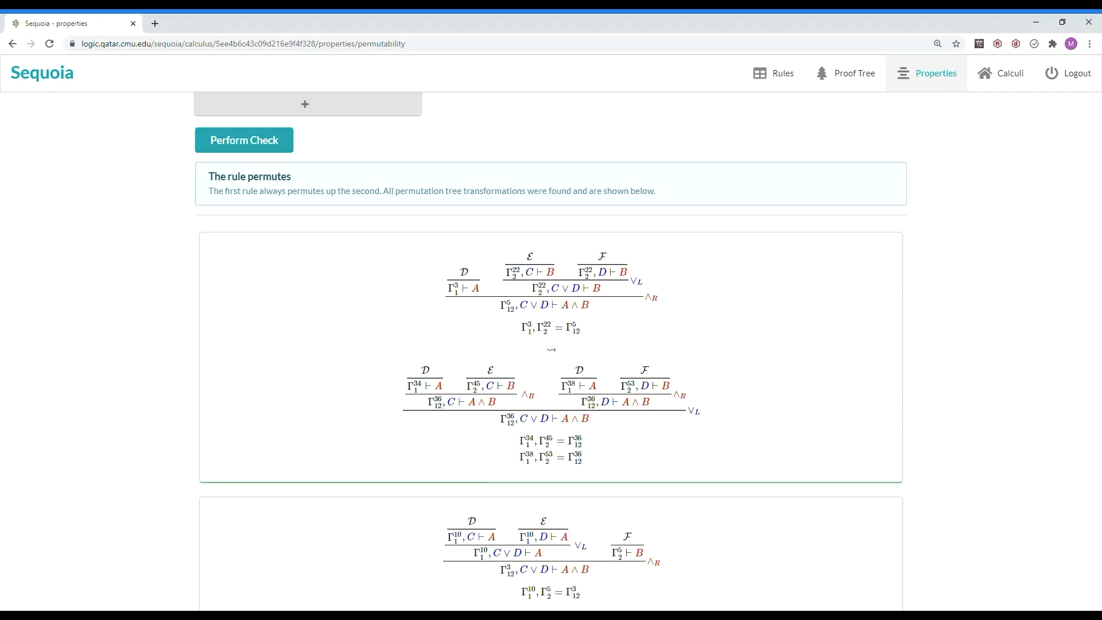
pyautogui.click(921, 74)
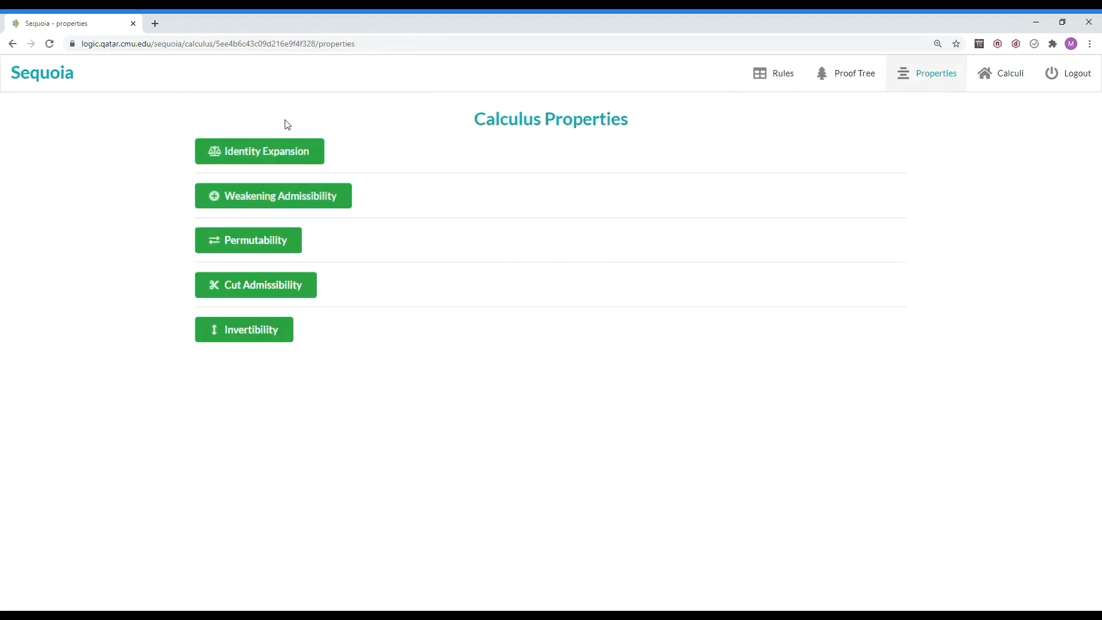
pyautogui.click(263, 157)
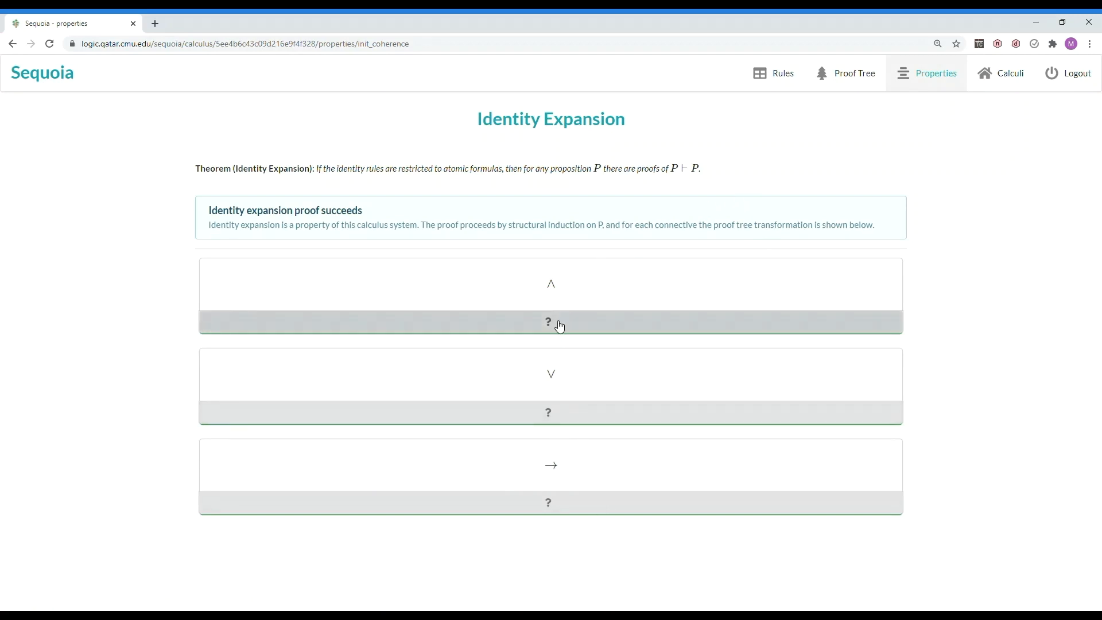
pyautogui.click(536, 329)
pyautogui.scroll(-2, 536, 344)
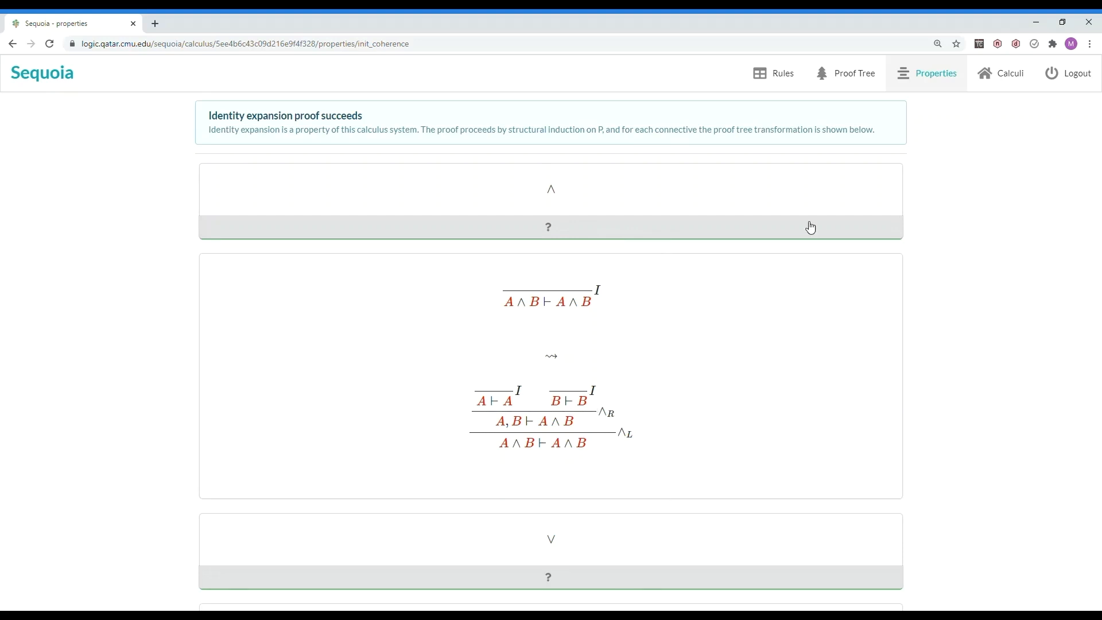
# Check the calculus's weakening admissibility and examine the proof cases for the left context Γ ⊢ _
pyautogui.click(916, 73)
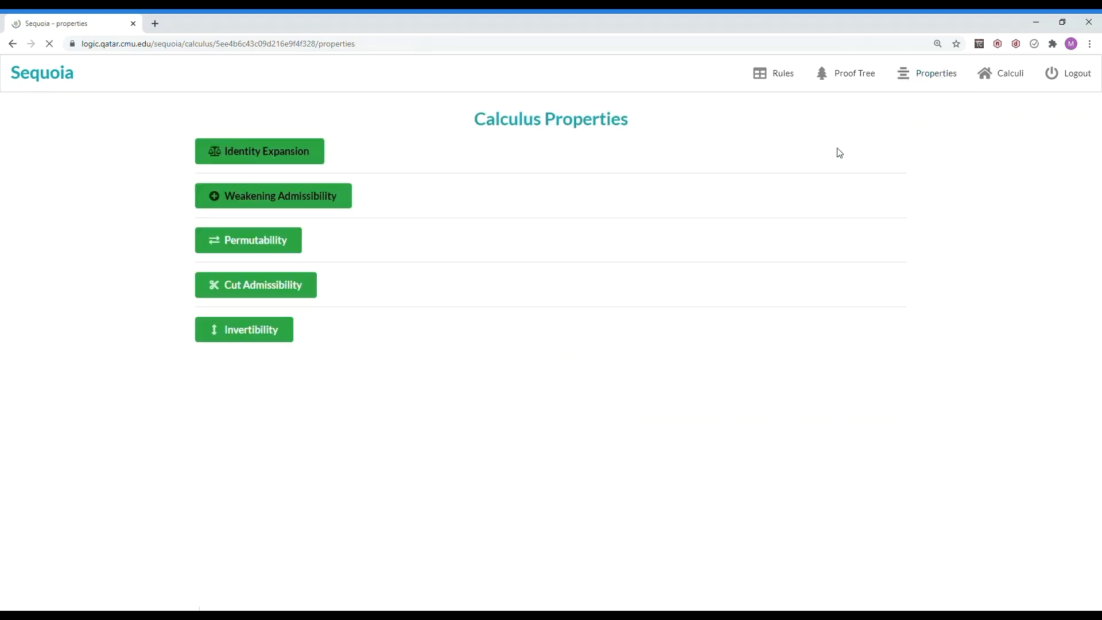
pyautogui.click(328, 196)
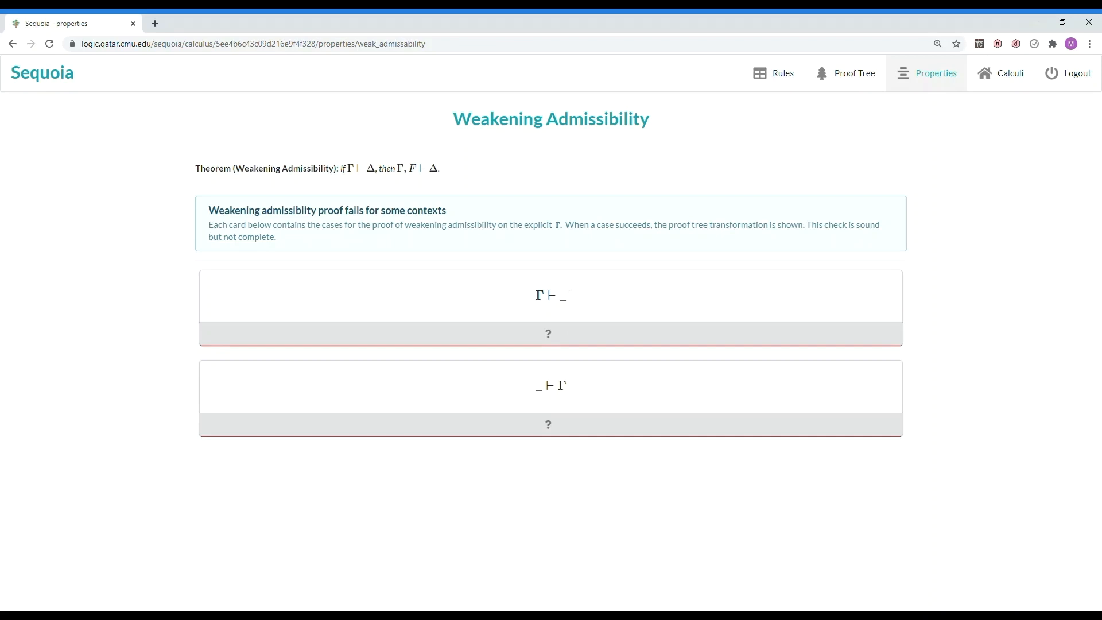
pyautogui.click(558, 333)
pyautogui.scroll(-4, 574, 361)
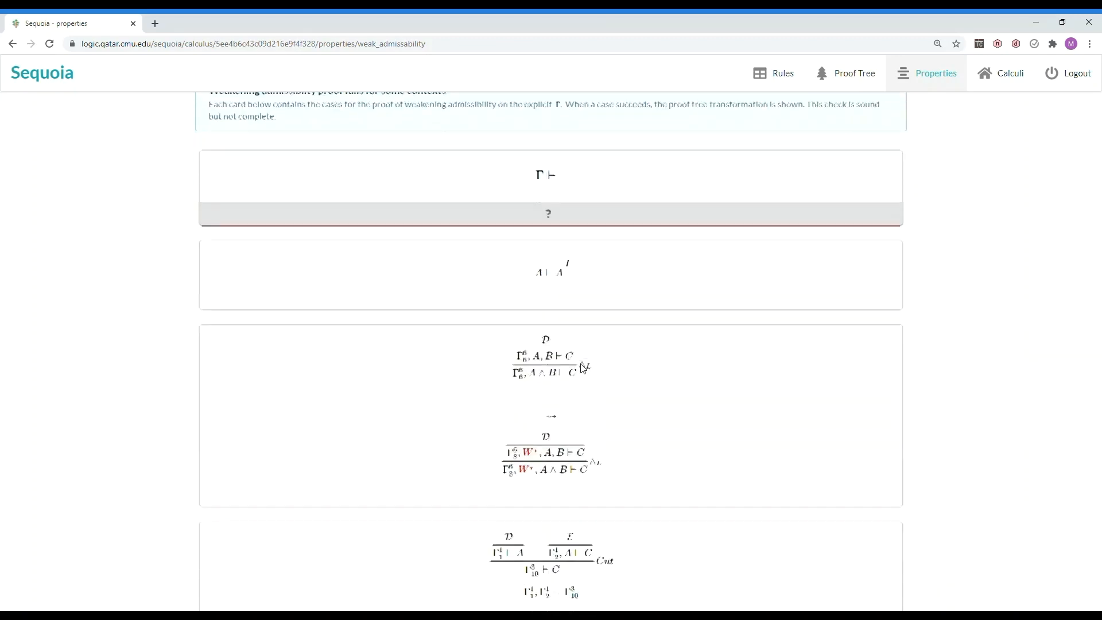